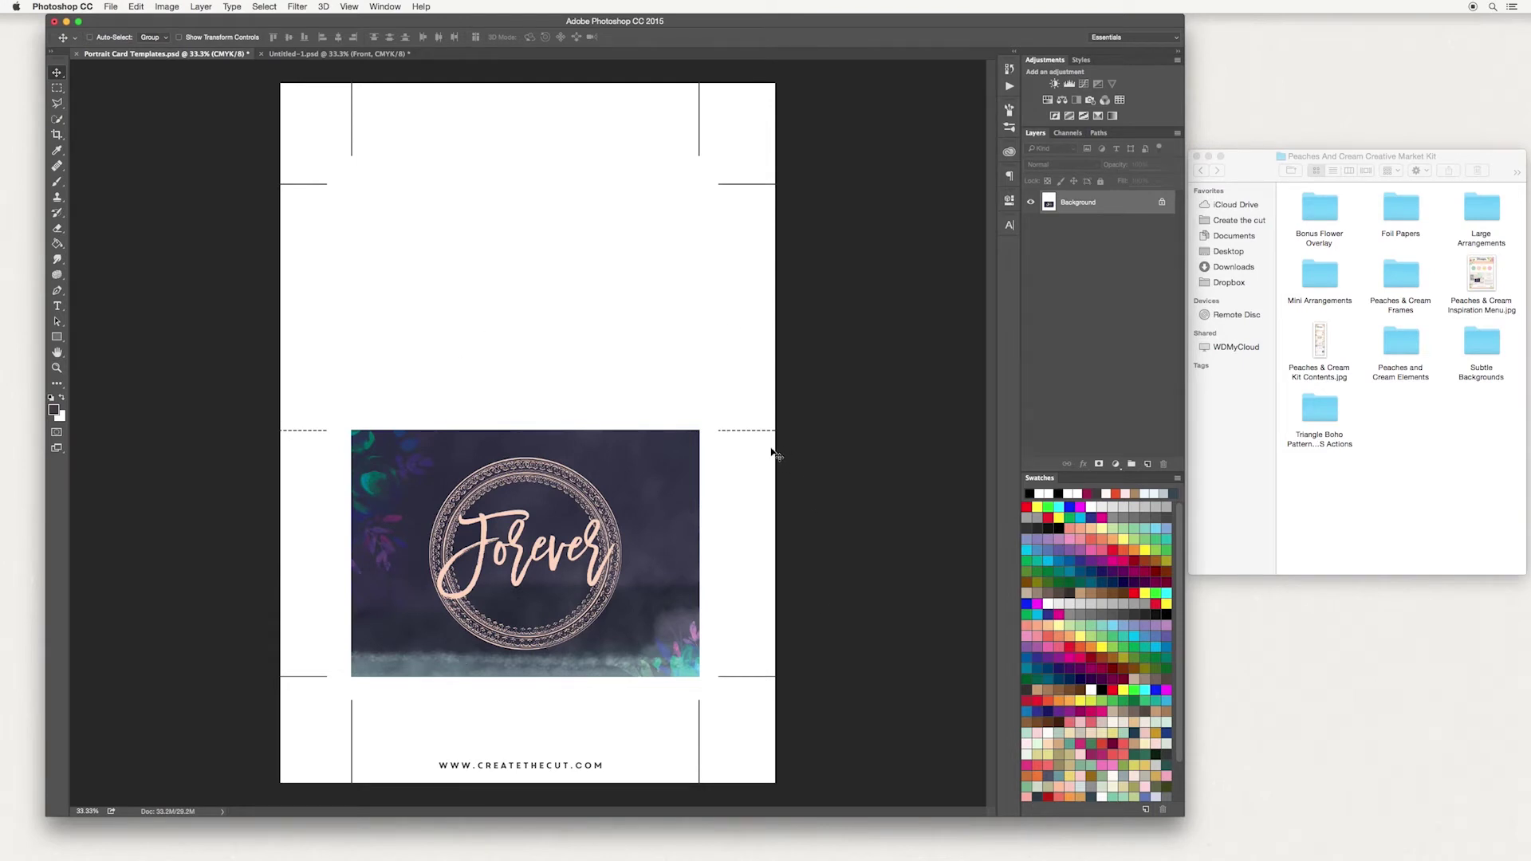
Switch from Portrait Card Templates.psd to the blank Untitled-1 template document.
click(334, 54)
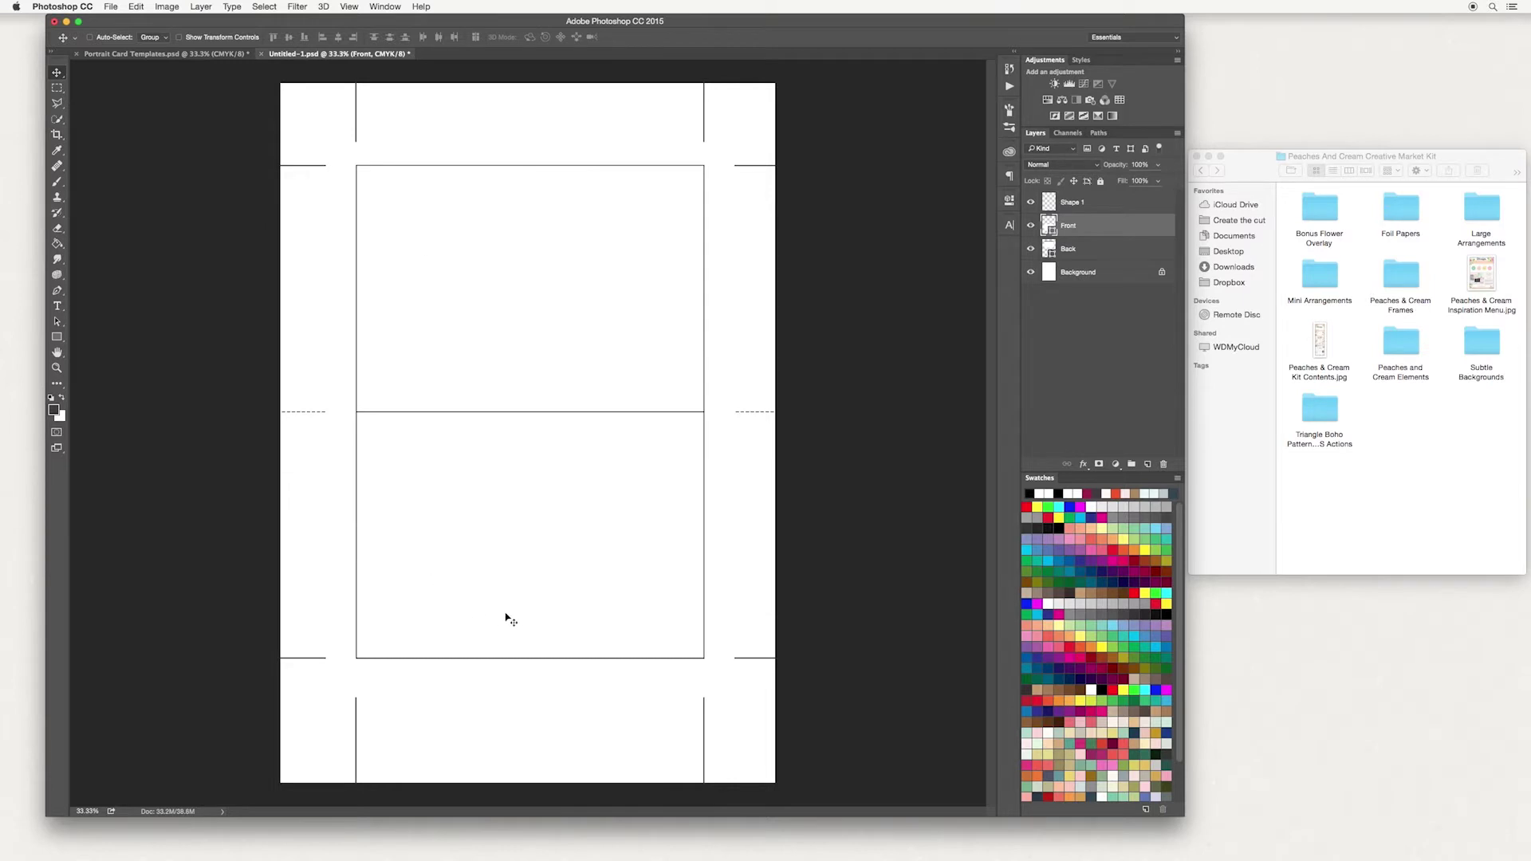
Check the Front and Back layers, hide the Shape 1 crop marks, and bring Finder forward.
click(1030, 225)
click(1030, 225)
click(1031, 249)
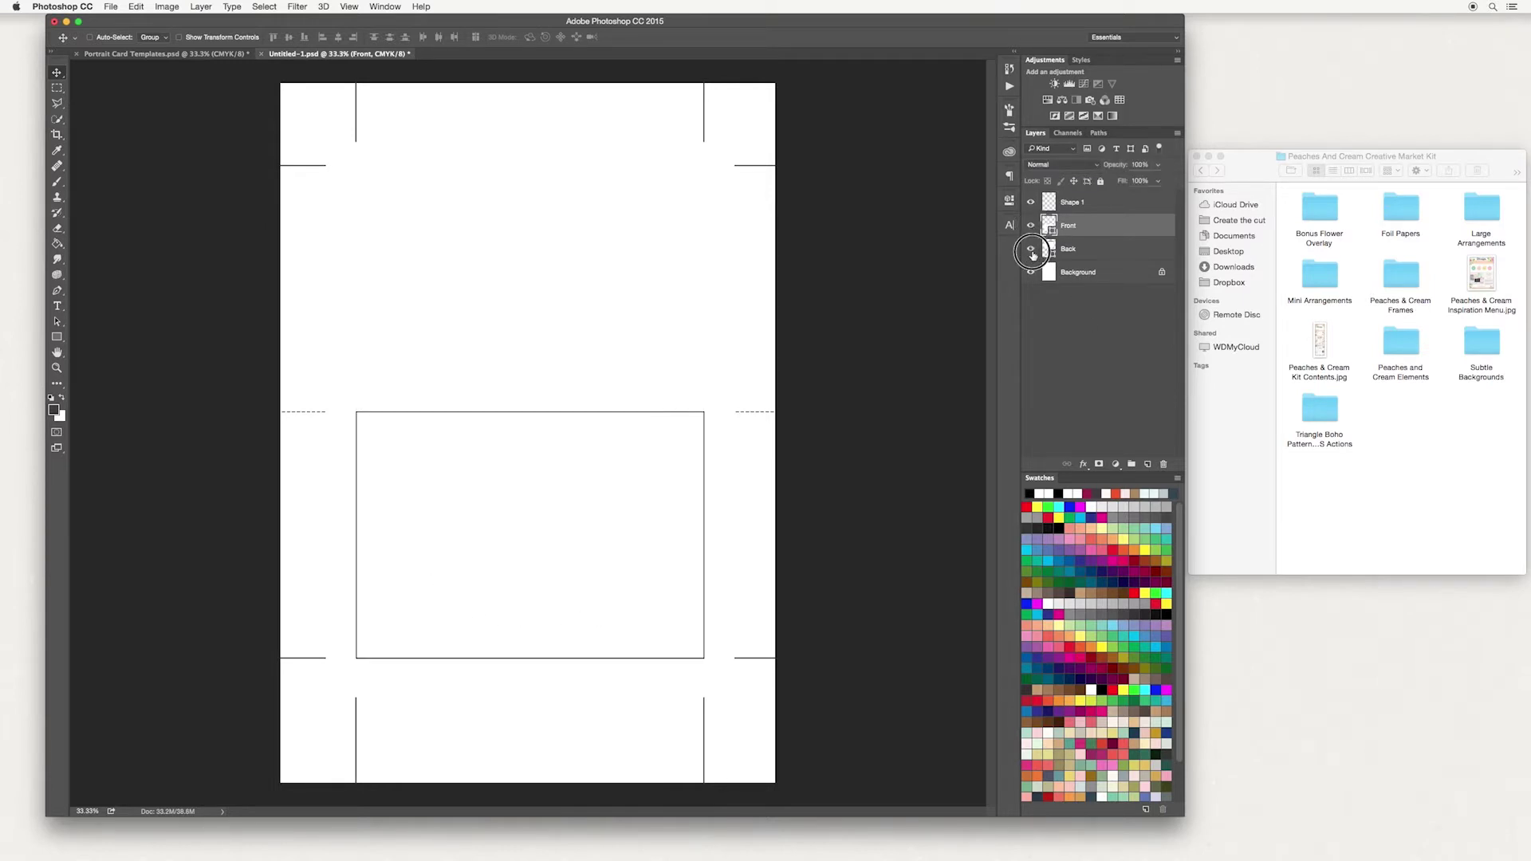
click(1032, 249)
click(1031, 203)
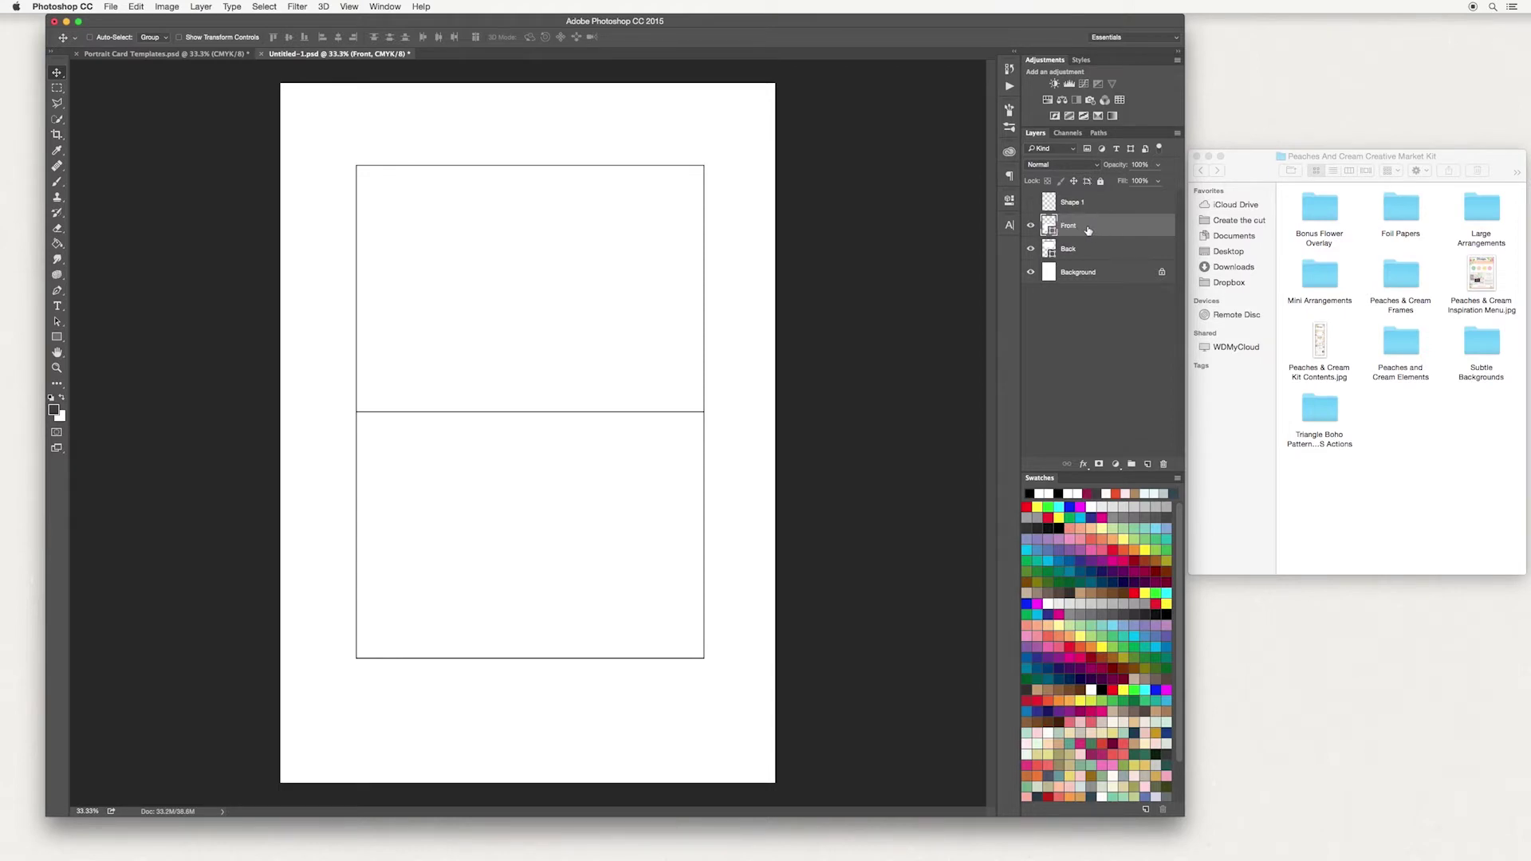
click(1409, 431)
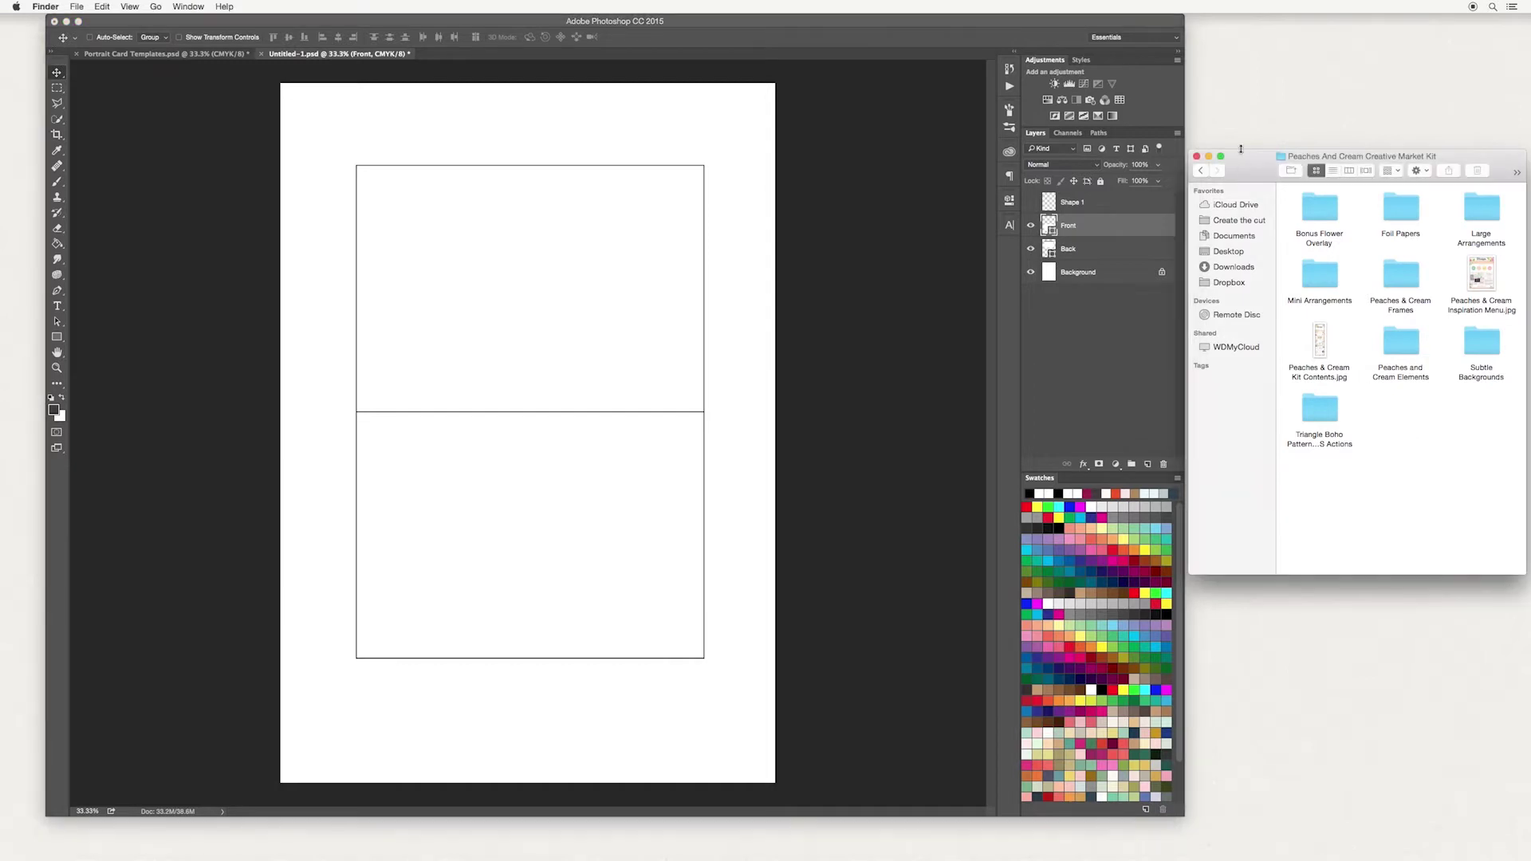
Open Subtle Backgrounds > Midnight and Mint and drag Midnight and Mint 8 x 8.jpg onto the card.
drag(1249, 162, 1224, 159)
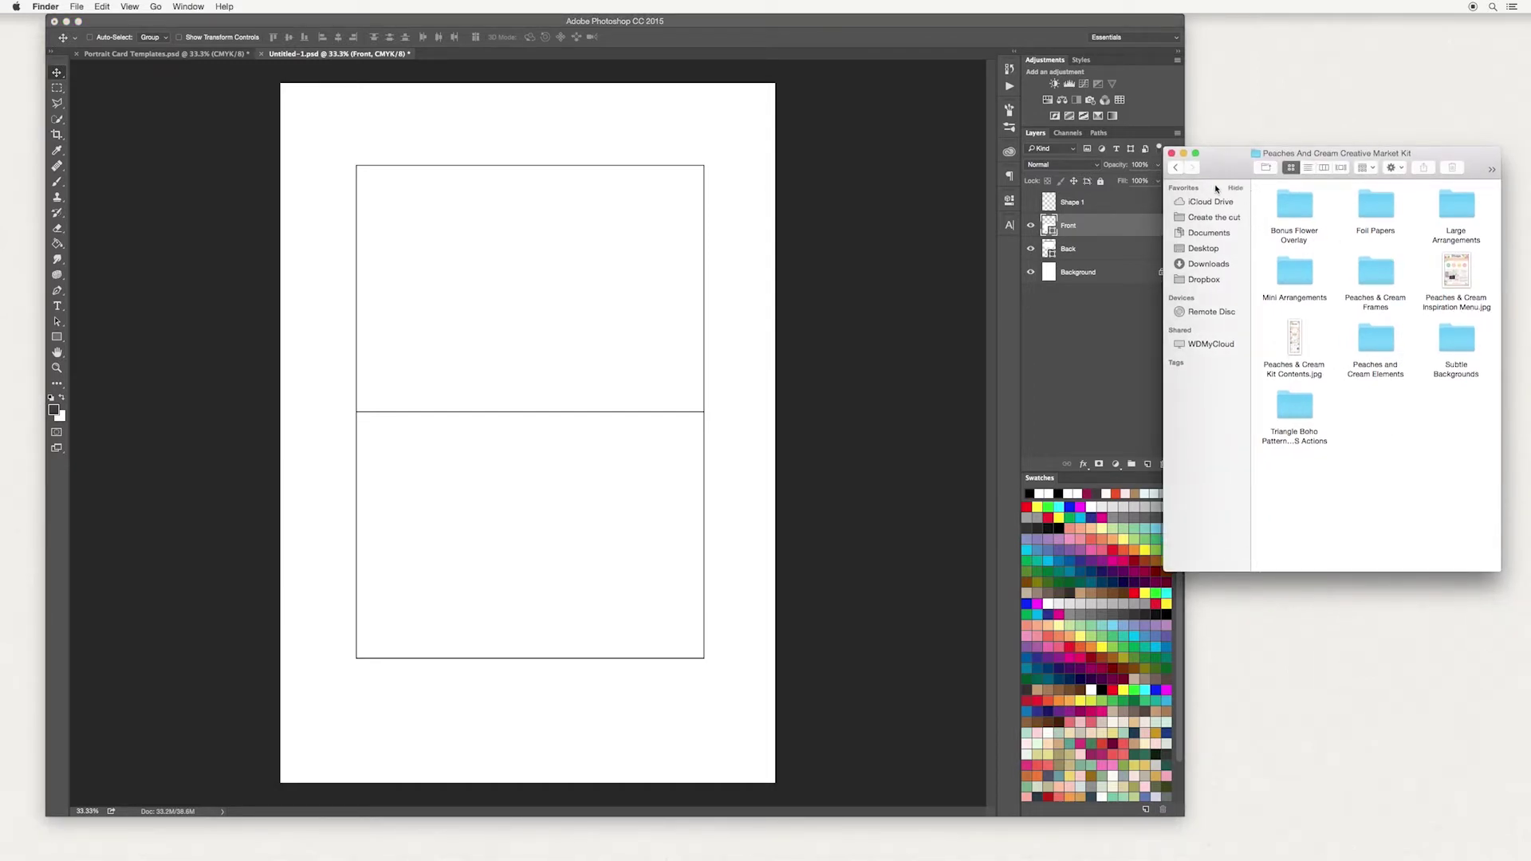
double_click(1452, 339)
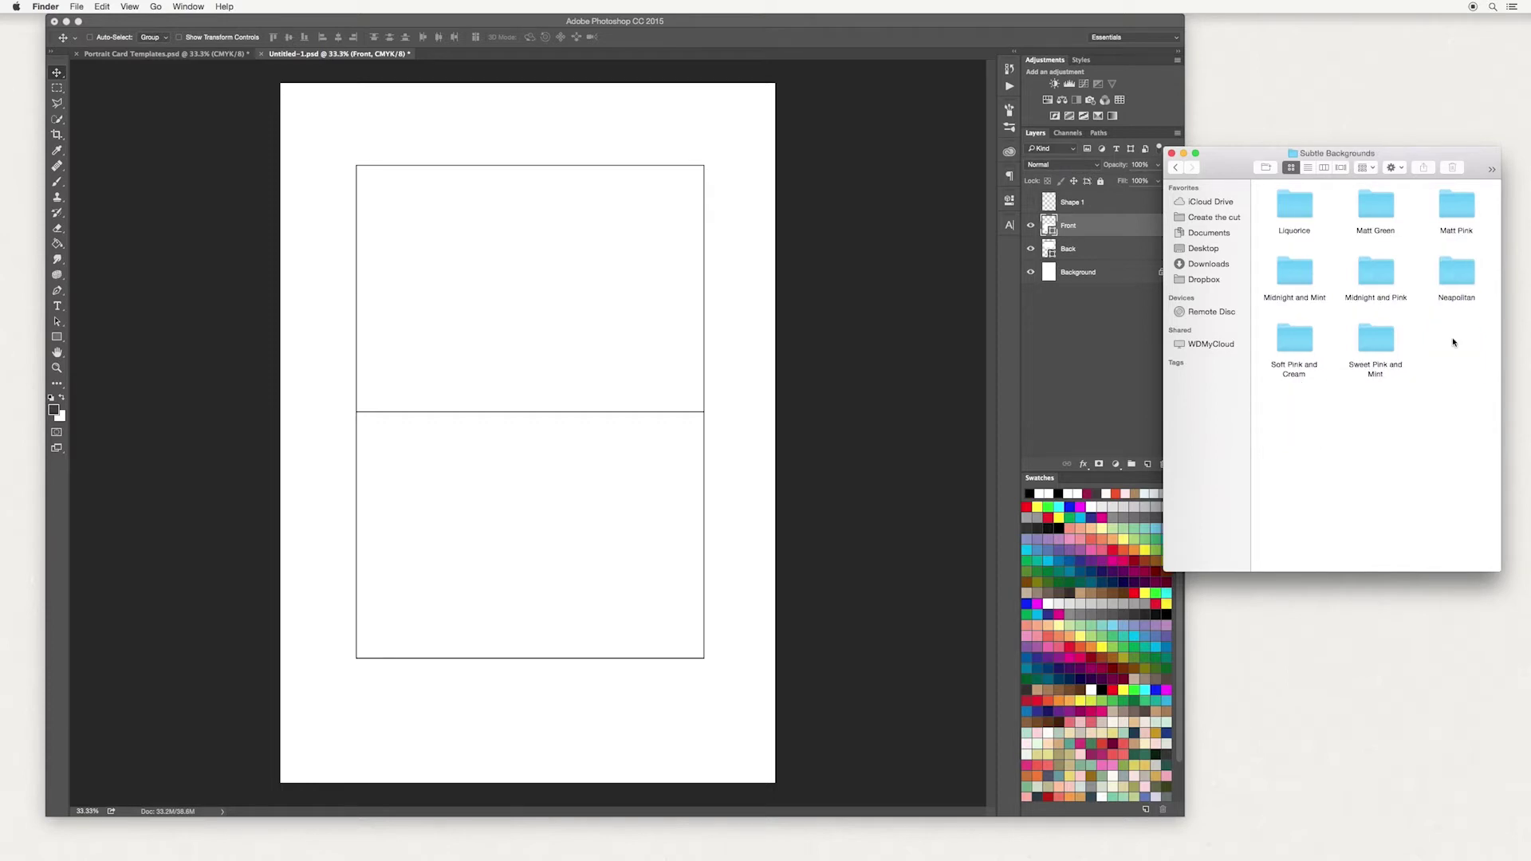
double_click(1295, 278)
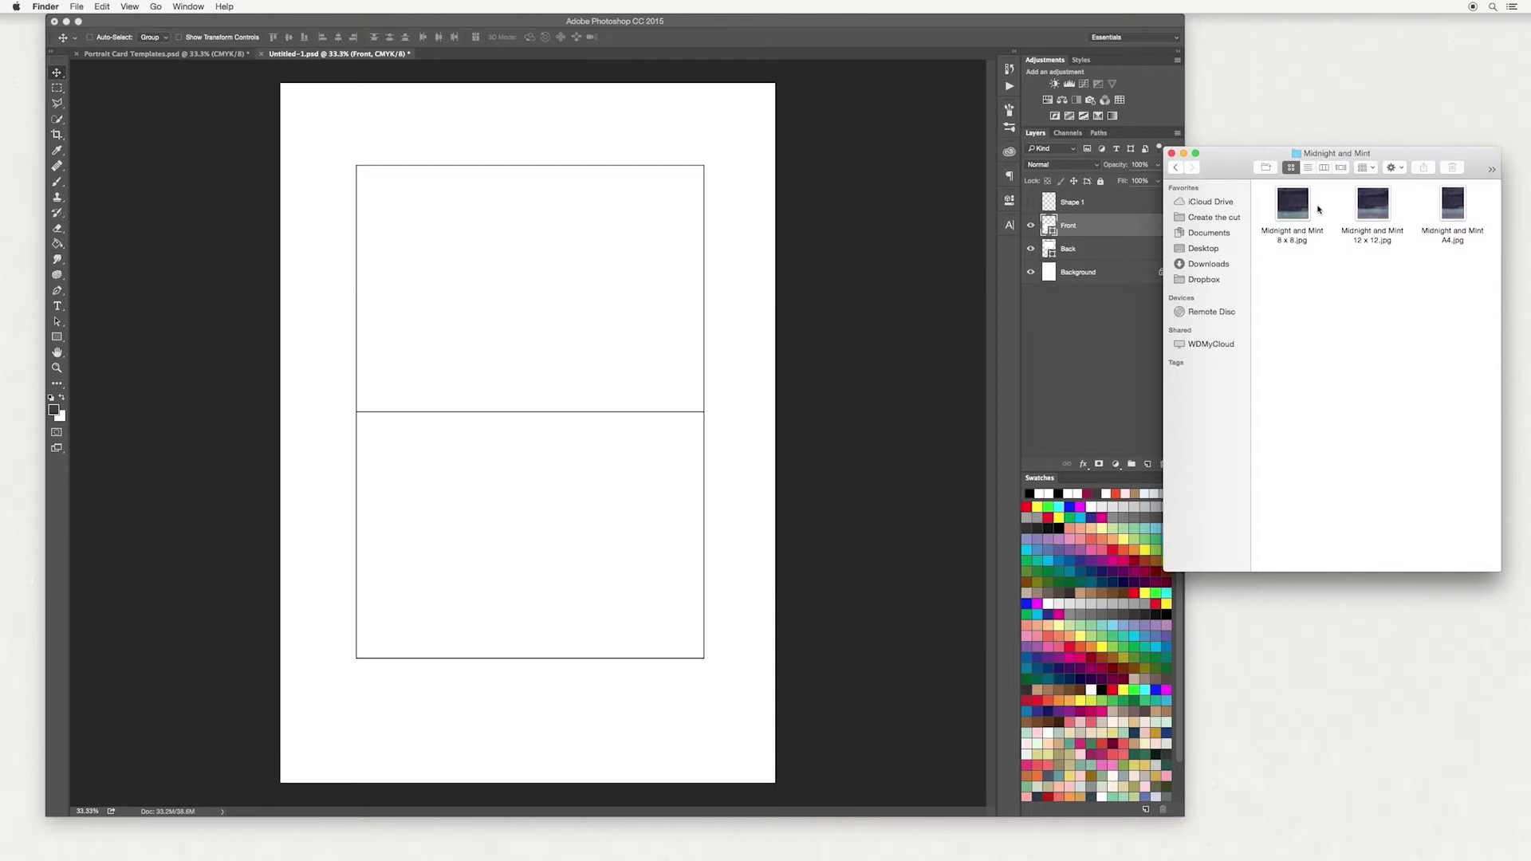
drag(1291, 206, 590, 469)
mouse_move(523, 319)
mouse_down()
mouse_move(522, 360)
mouse_move(520, 299)
mouse_up()
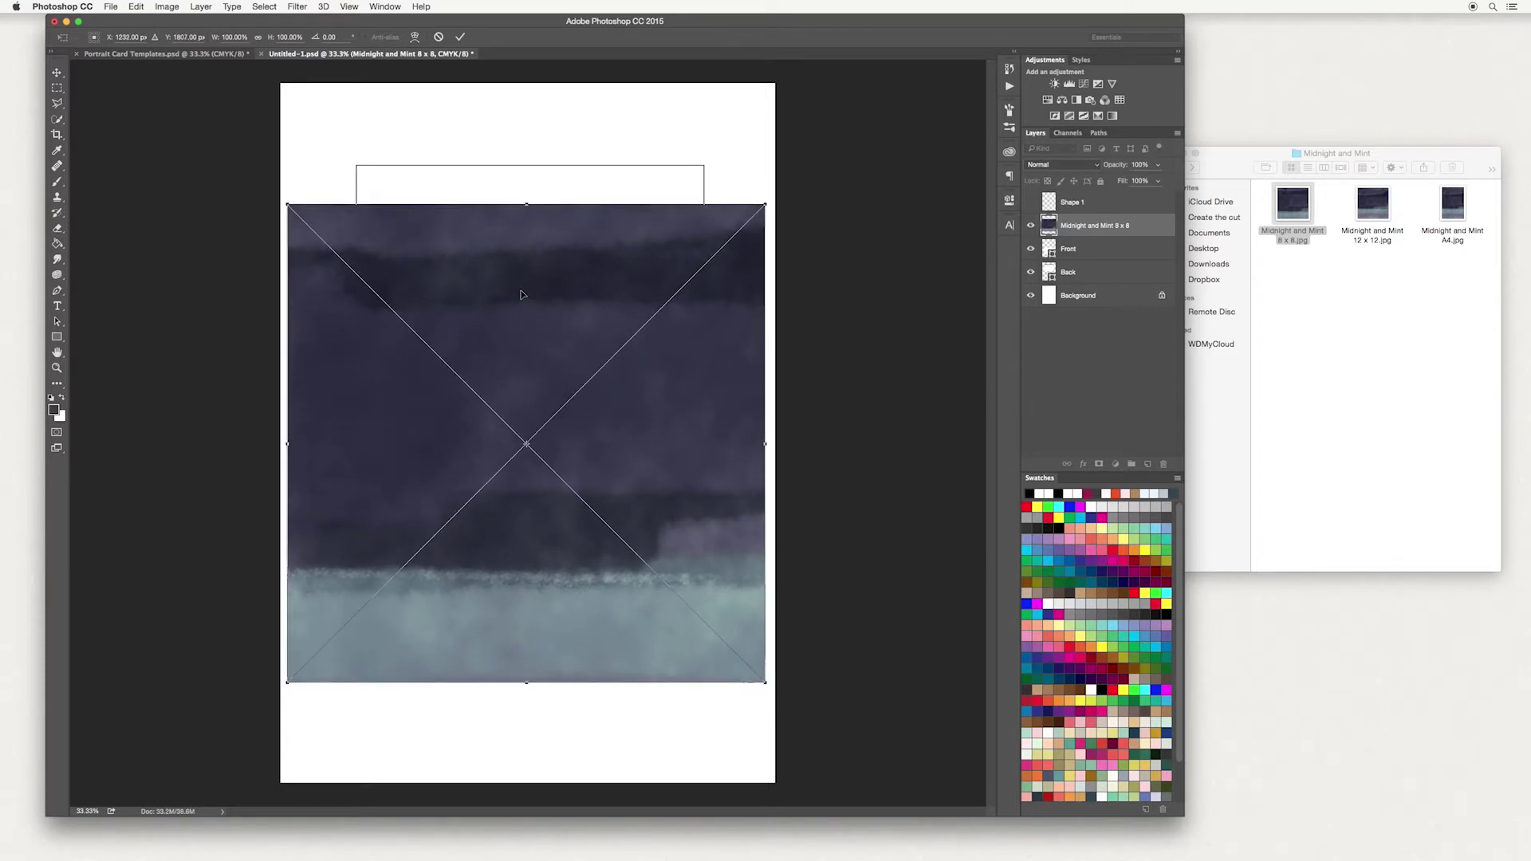
Commit the watercolor, clip it to the Front layer, and shift it lower in the panel.
click(461, 38)
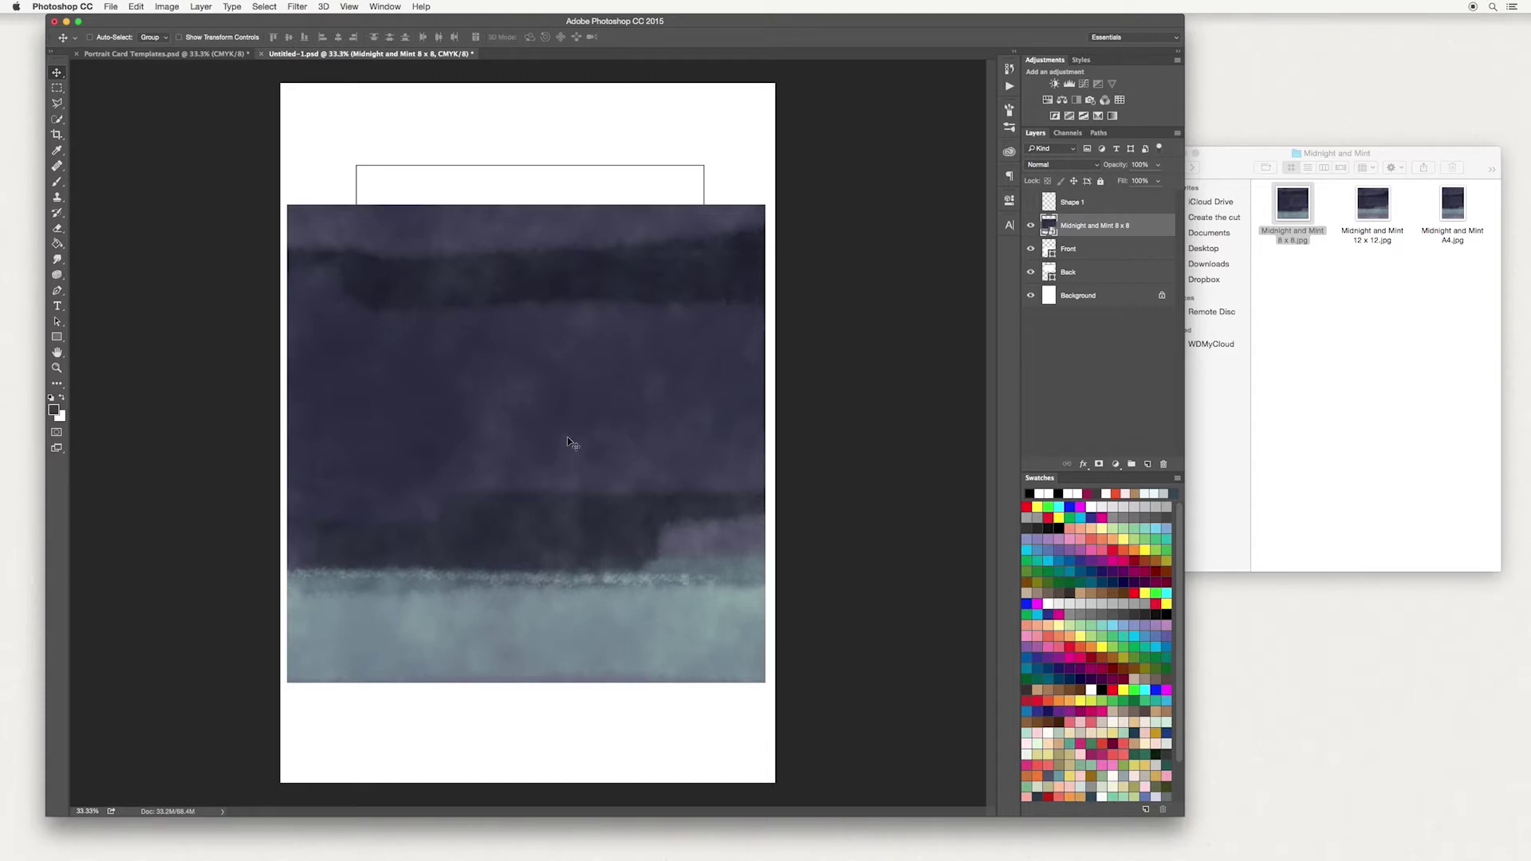
right_click(1084, 231)
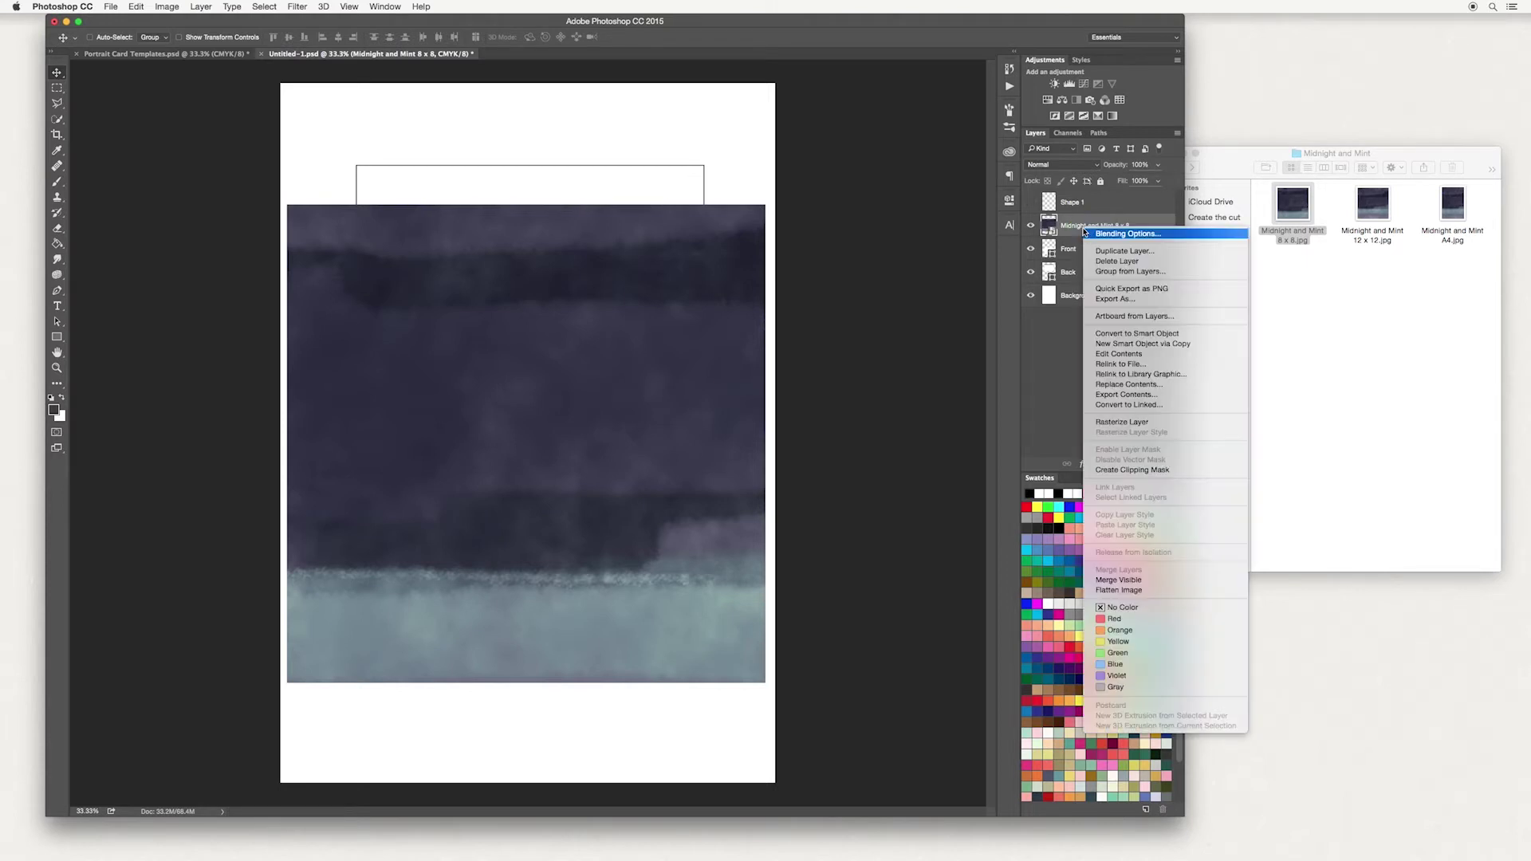
click(1145, 470)
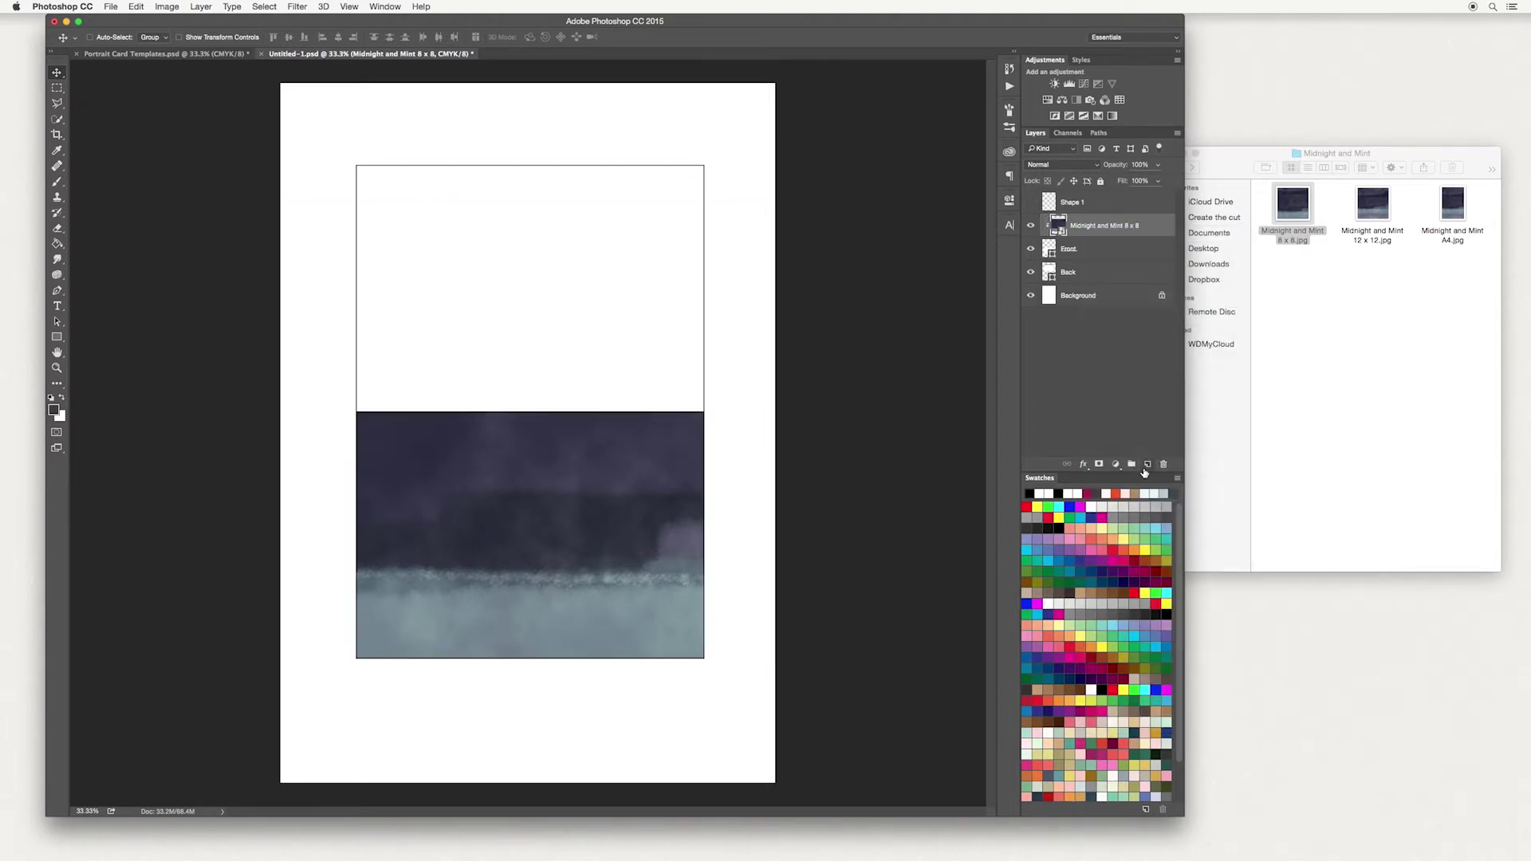
drag(502, 489, 508, 528)
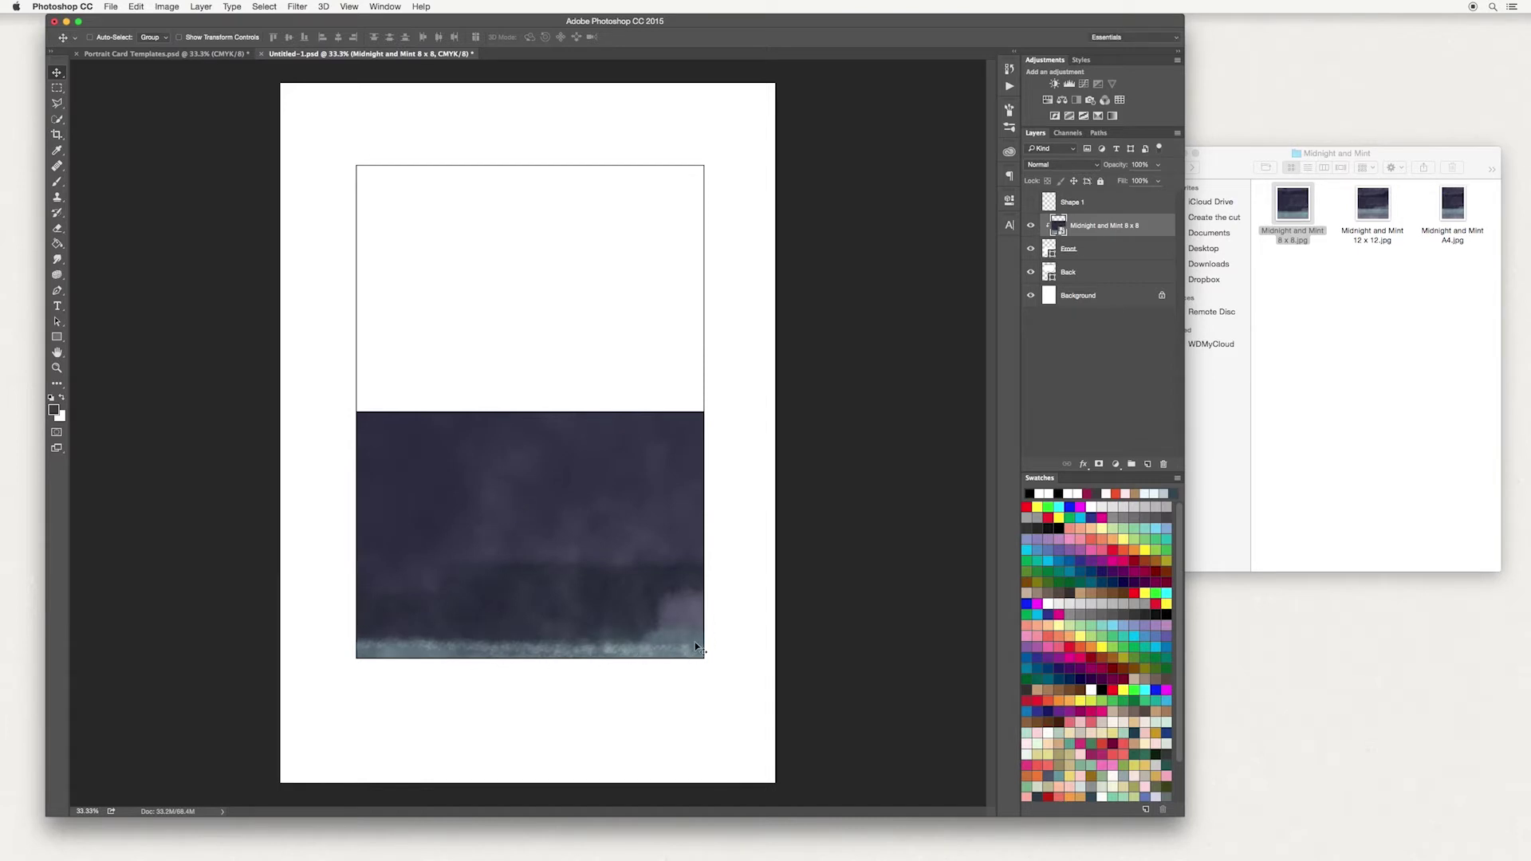
click(1362, 315)
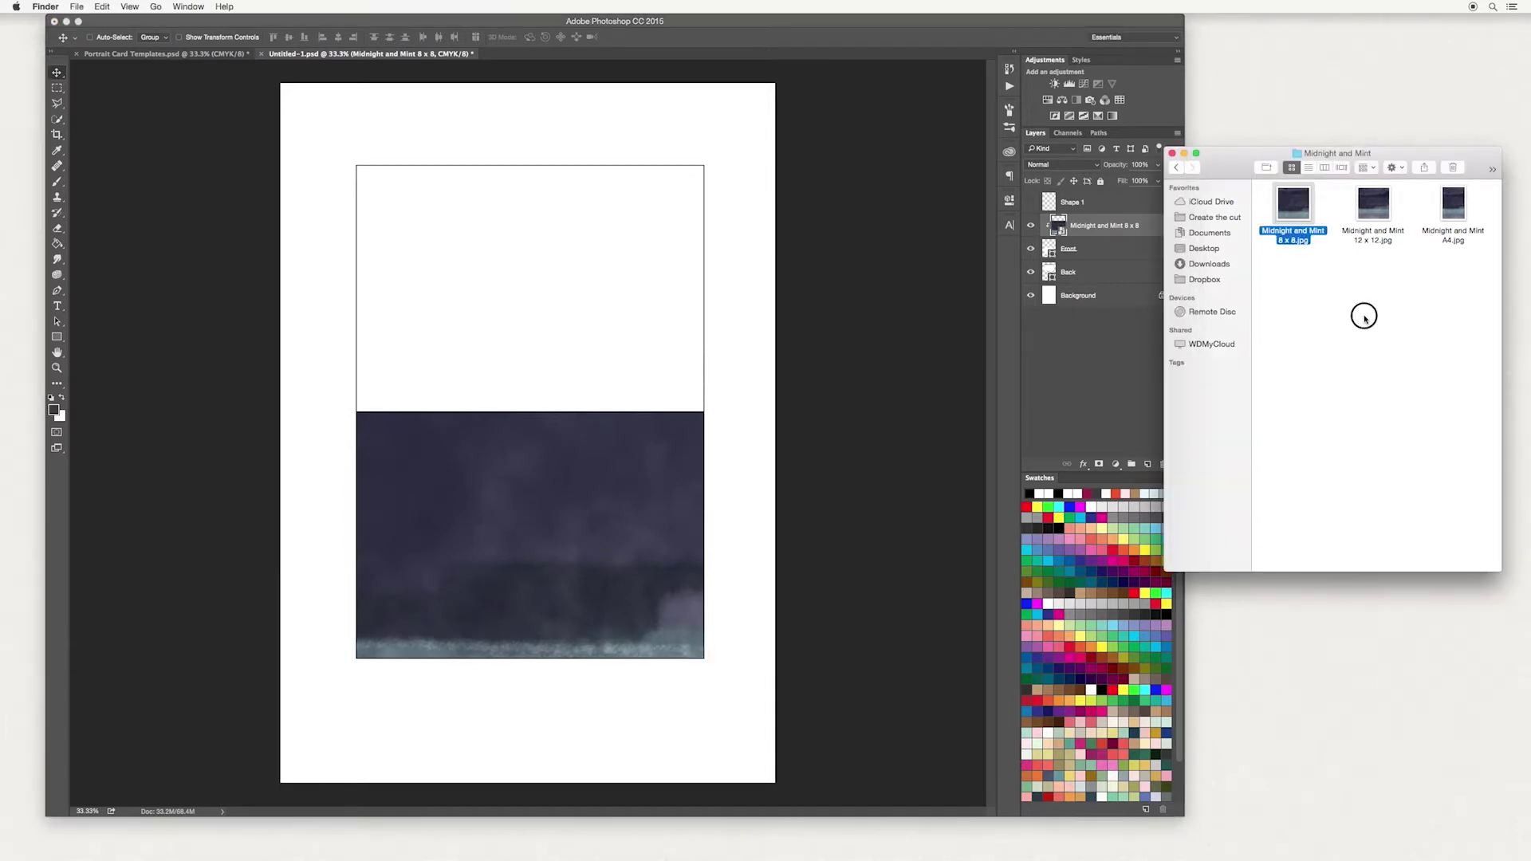
Go back to the kit folder, open Peaches & Cream Frames, and drag Peach Circle Frame.png onto the card.
click(1177, 169)
click(1176, 169)
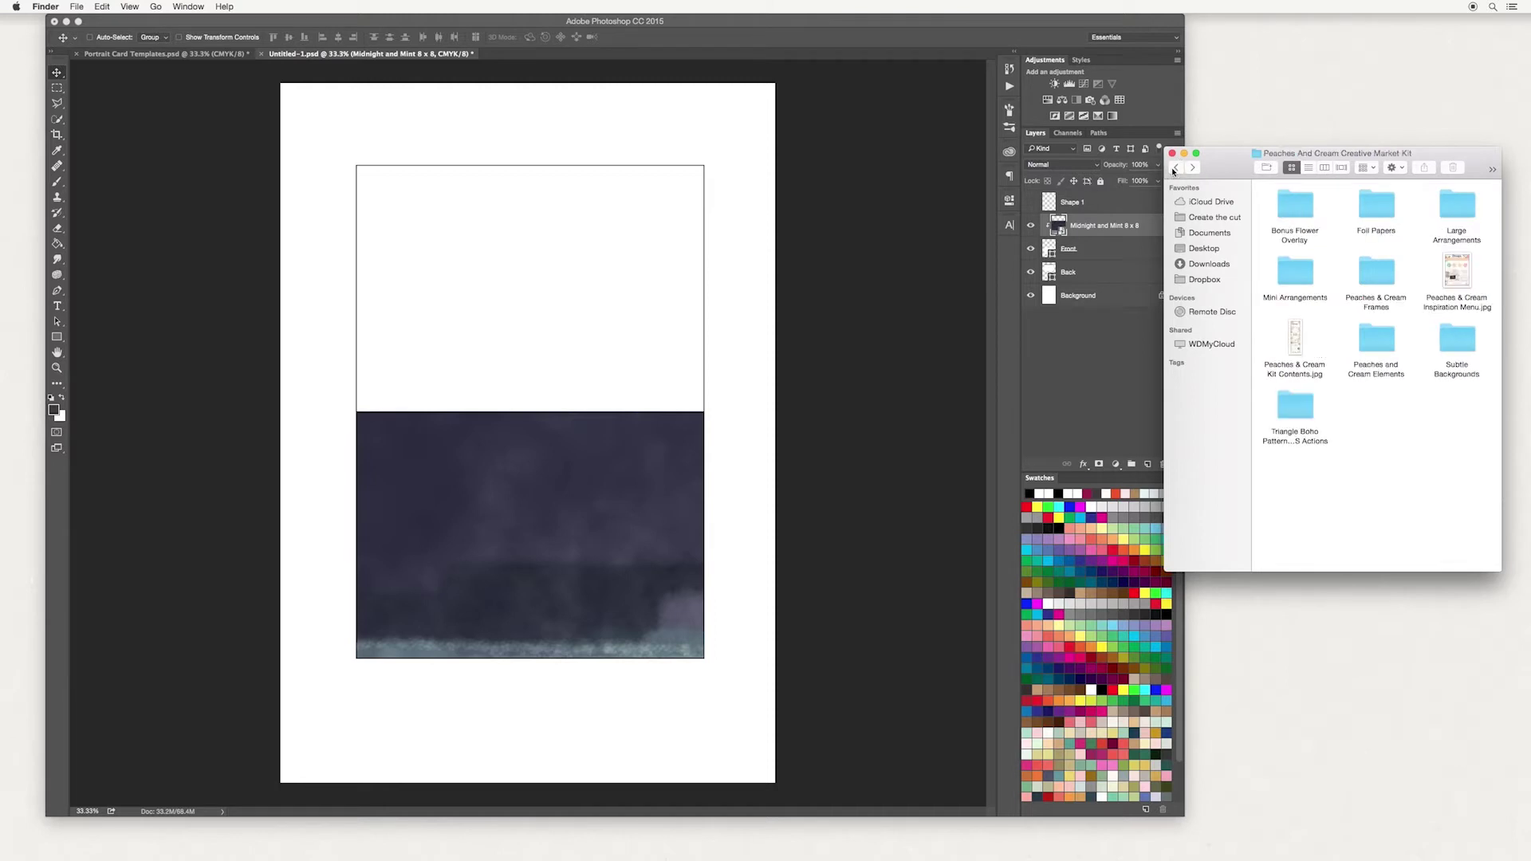
double_click(1366, 287)
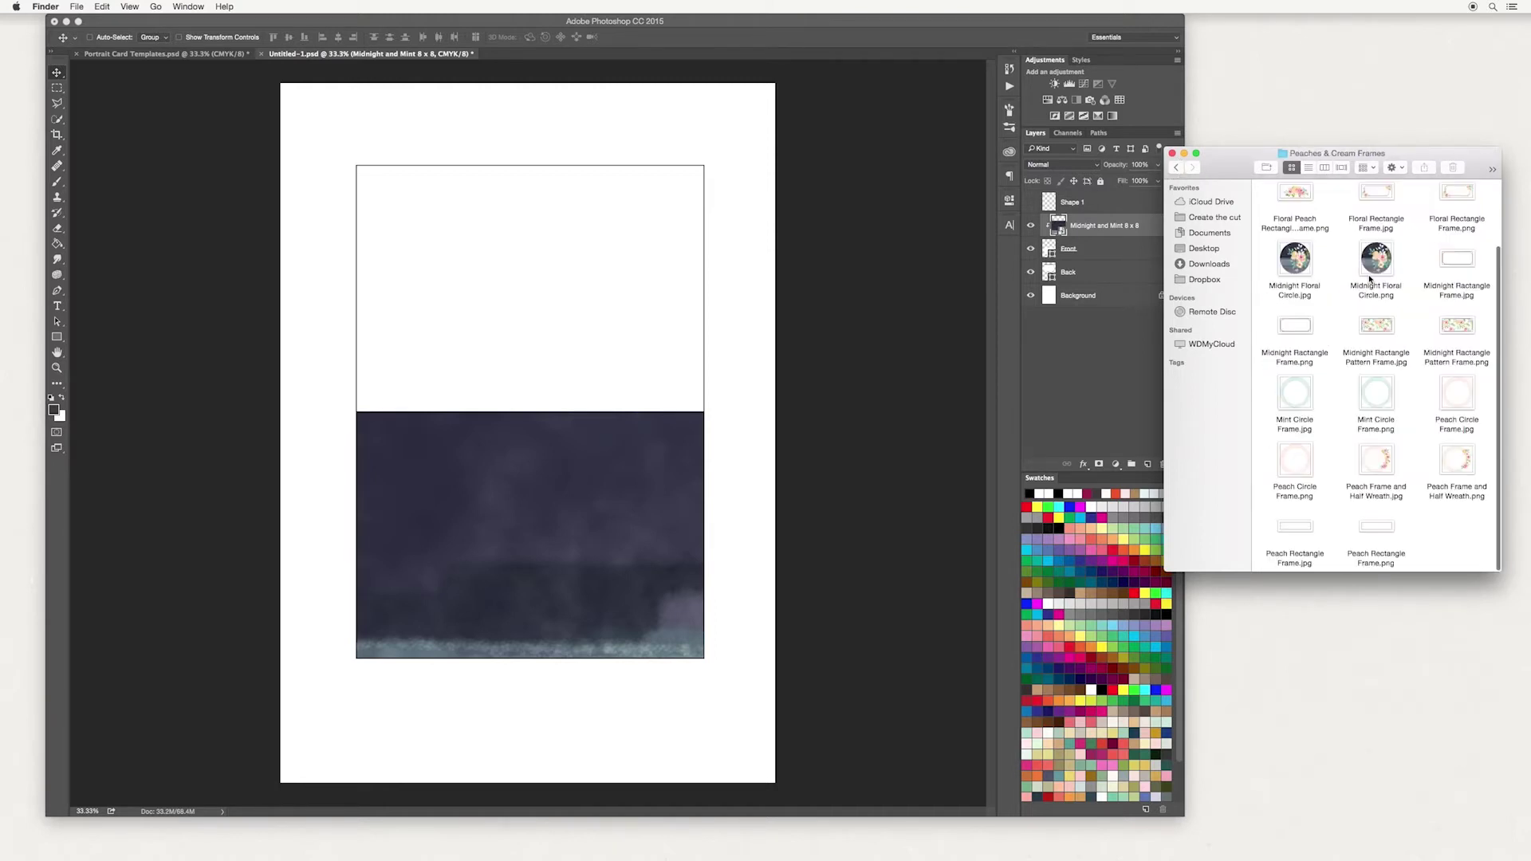
click(1293, 463)
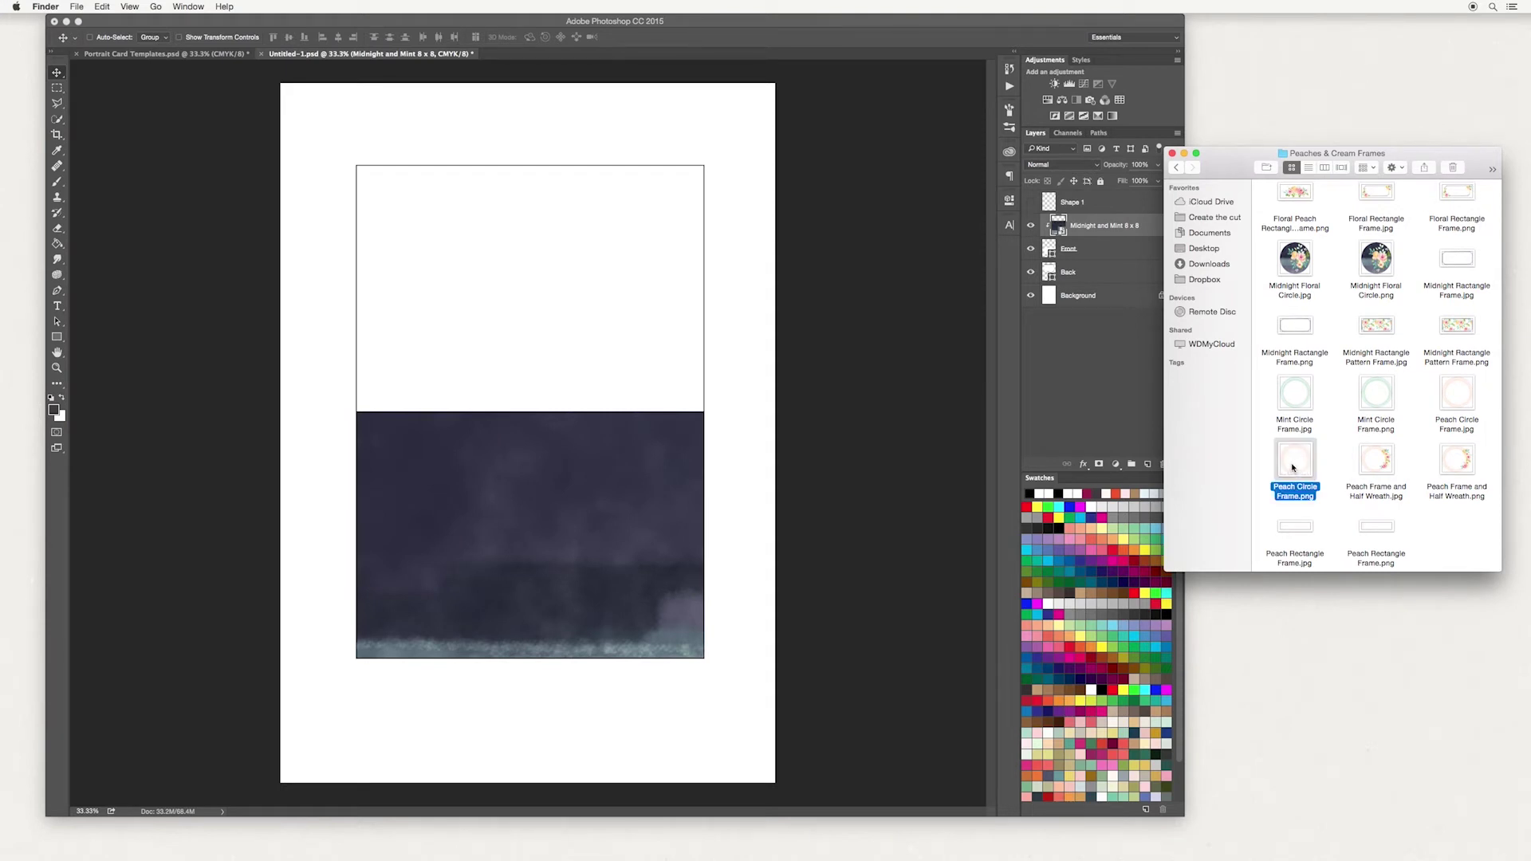
drag(1296, 465, 514, 456)
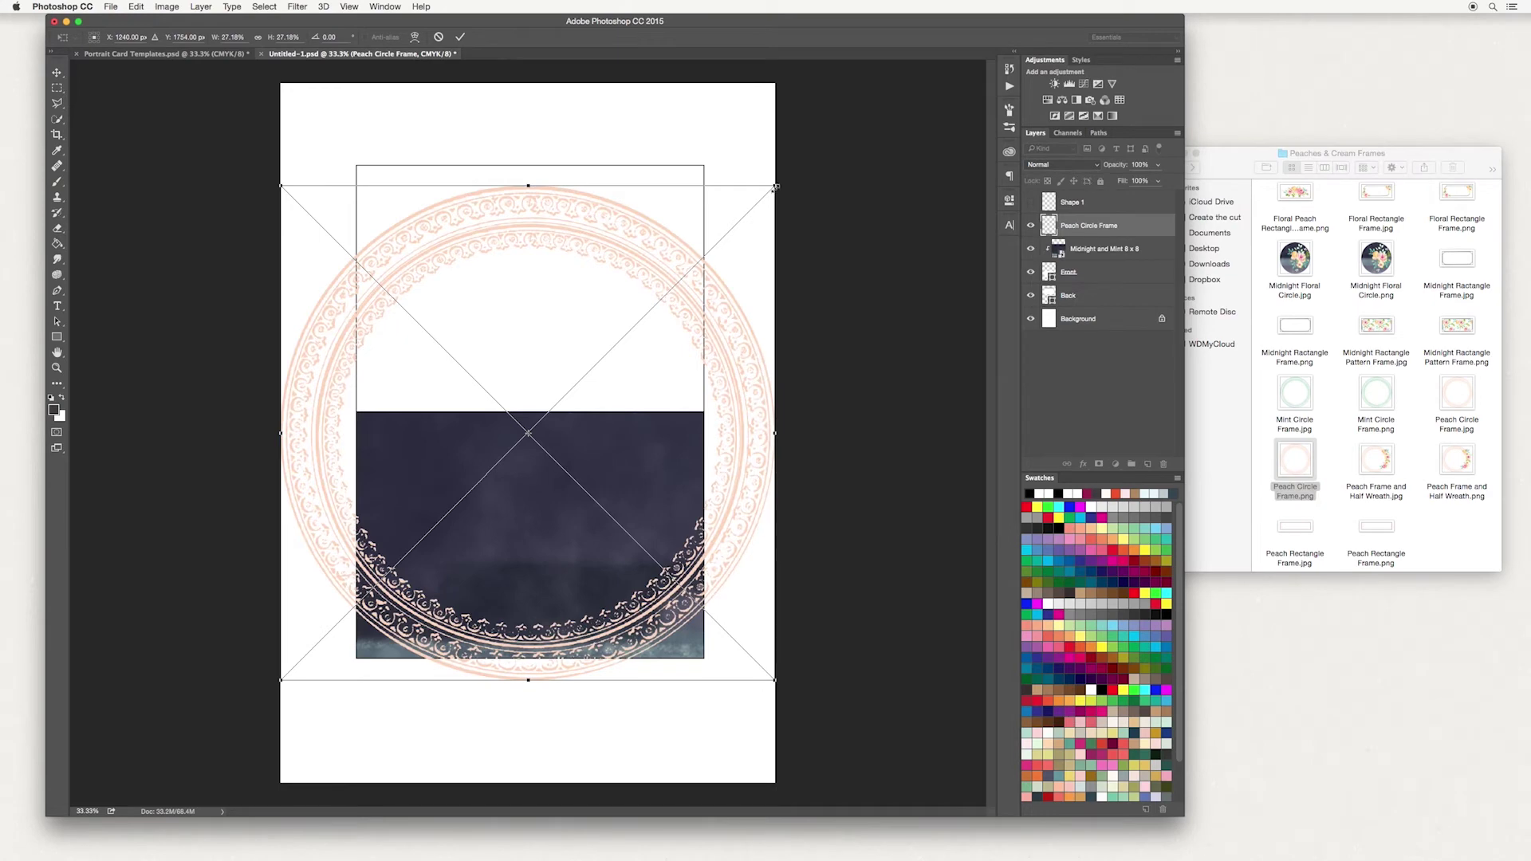
Scale the peach circle frame to about 131.9 mm, commit it, and nudge it slightly up.
drag(774, 186, 601, 517)
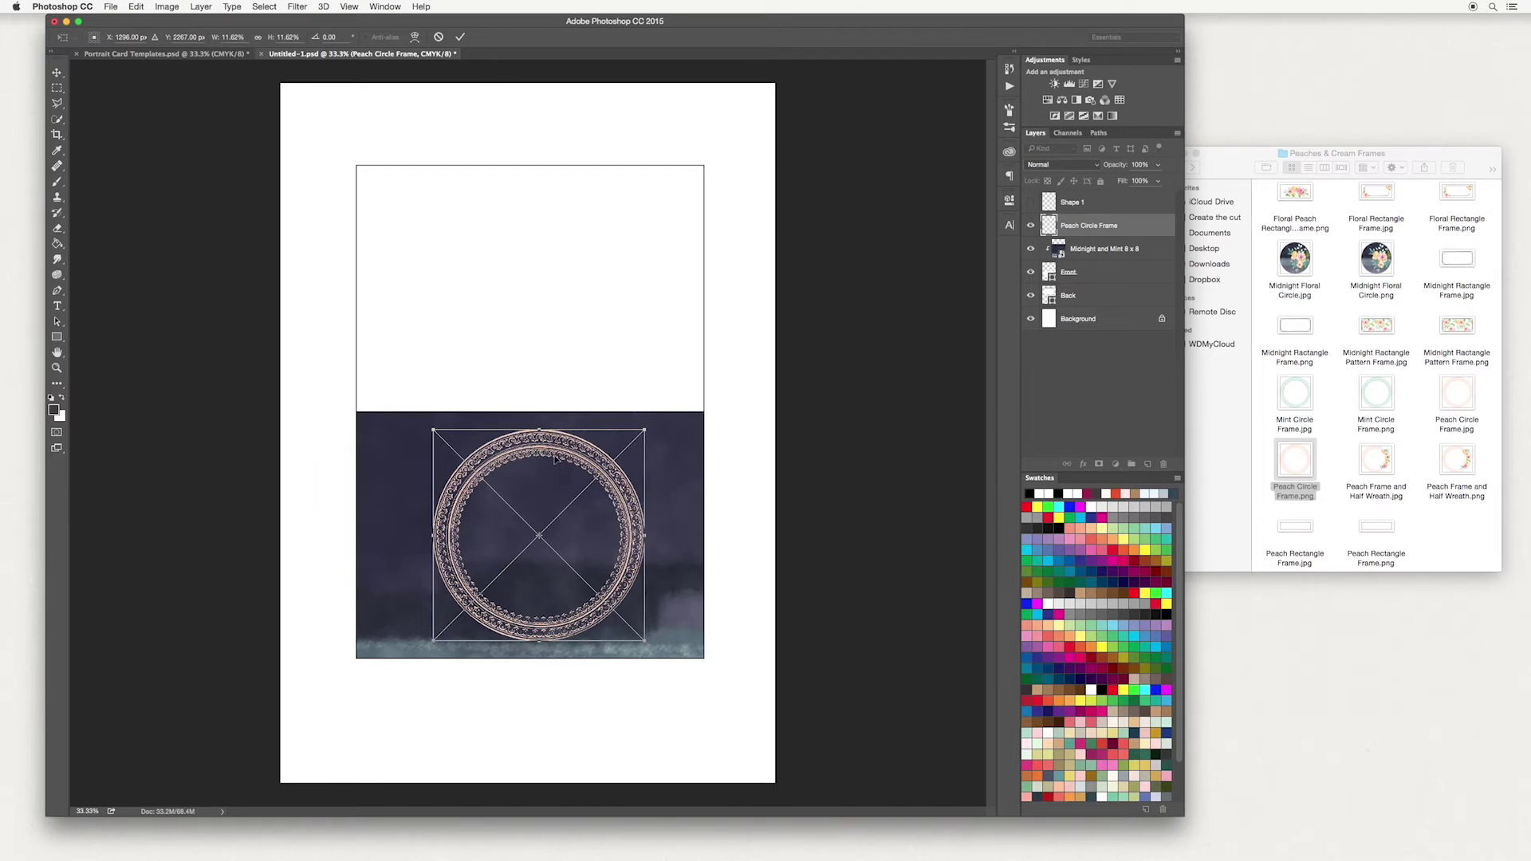
click(460, 37)
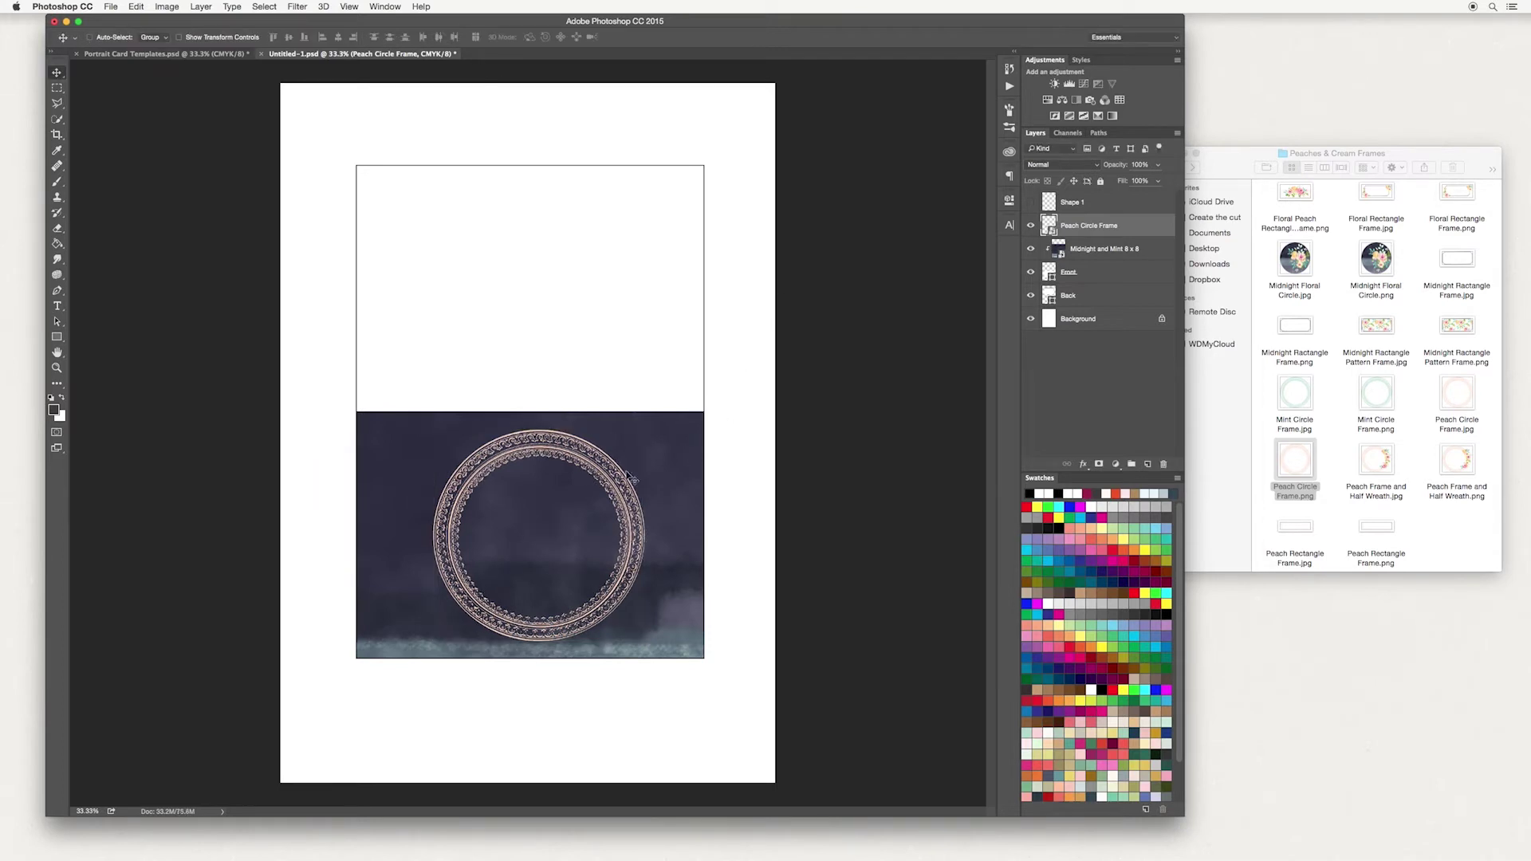
drag(630, 476, 624, 471)
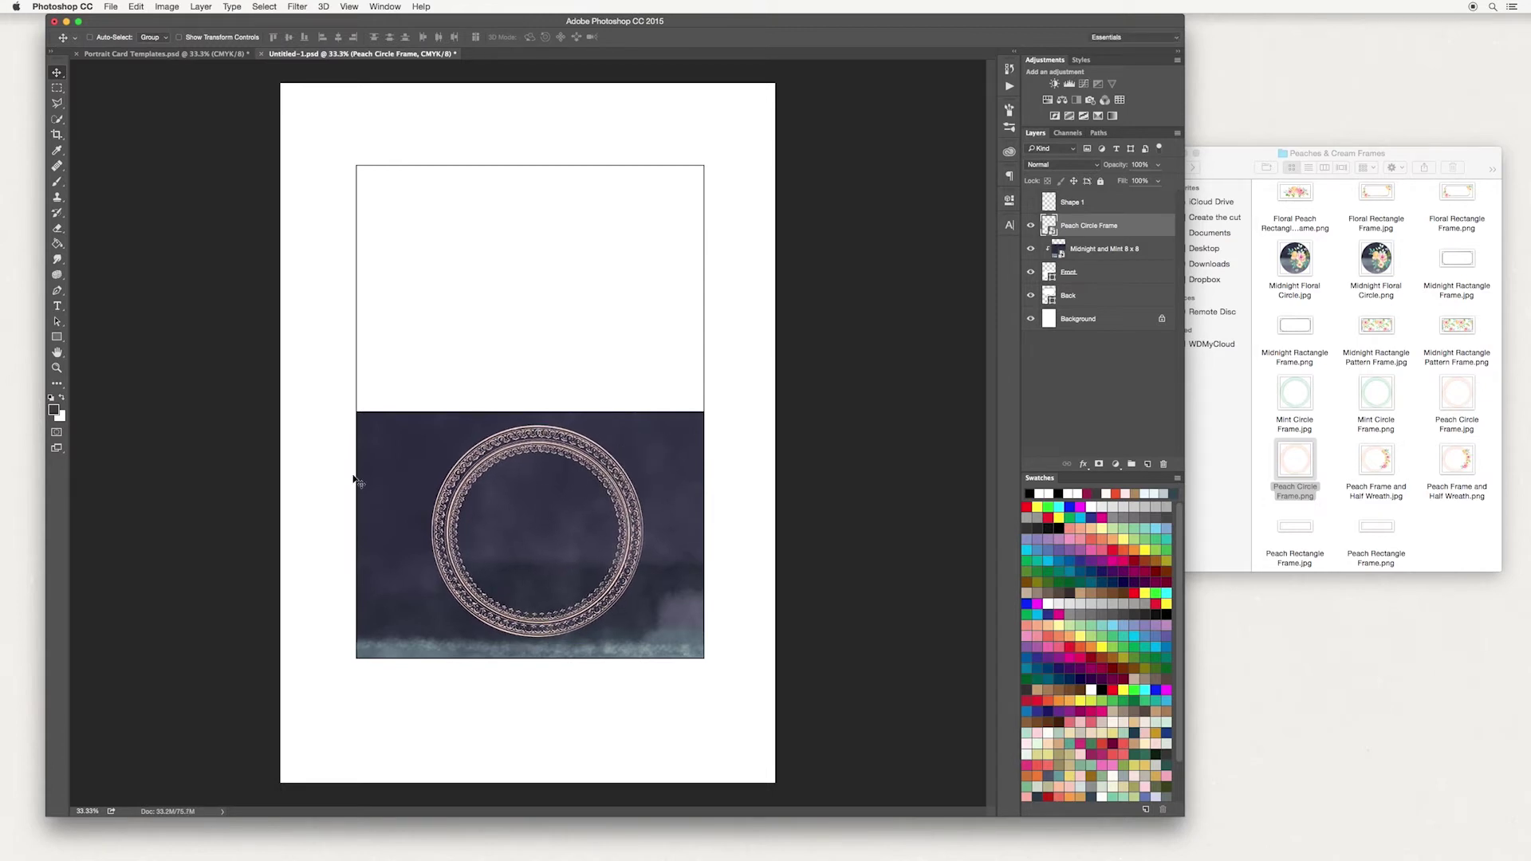
Draw a paragraph text box on the card and set the text colour to peach #fed6ba.
click(57, 306)
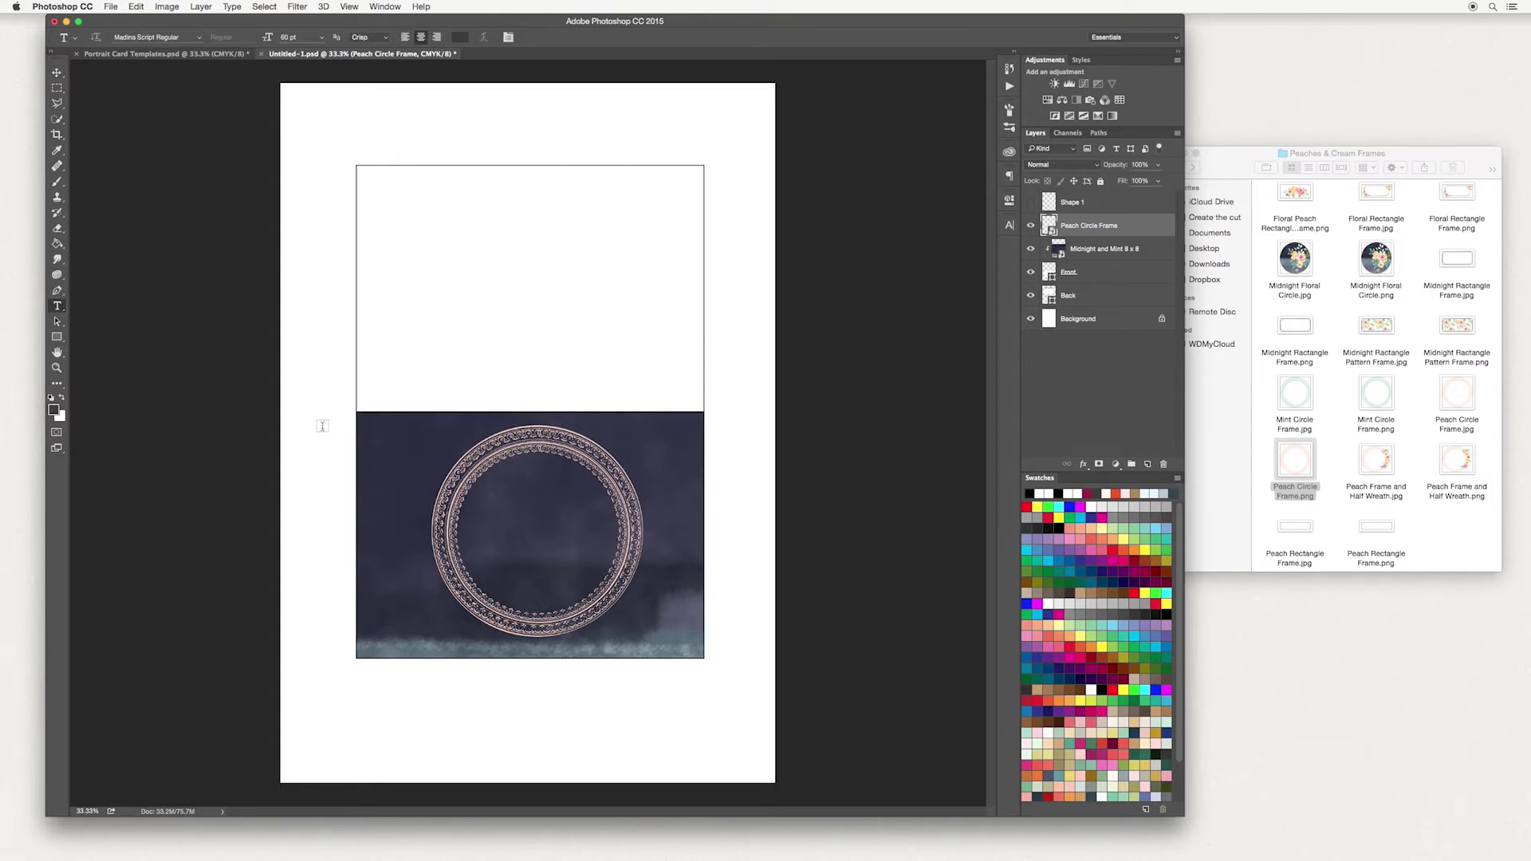
drag(380, 479, 689, 615)
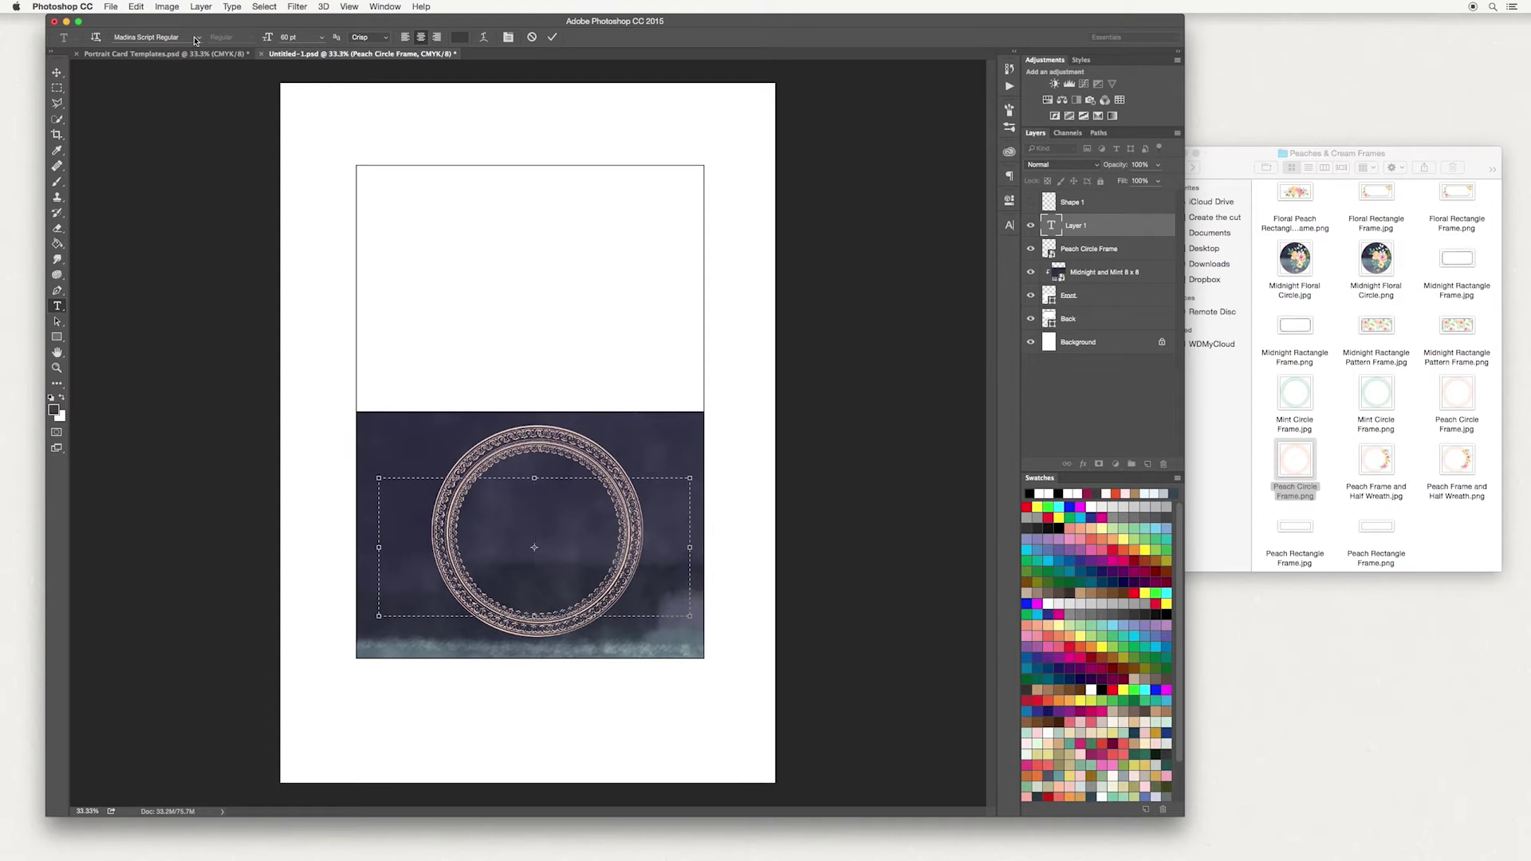
click(288, 37)
click(462, 38)
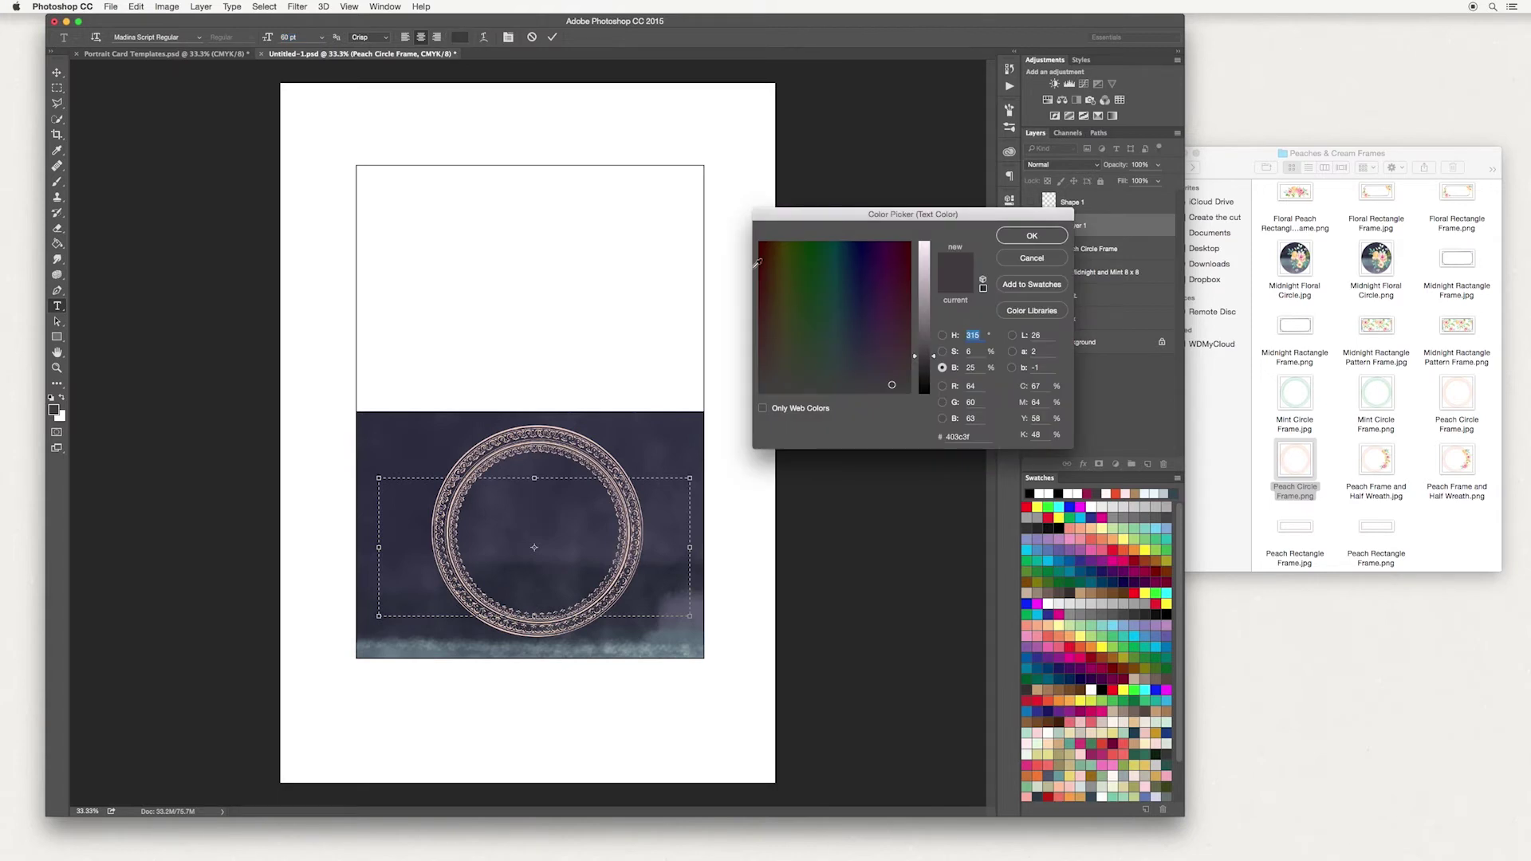
scroll(1129, 759, down, 2)
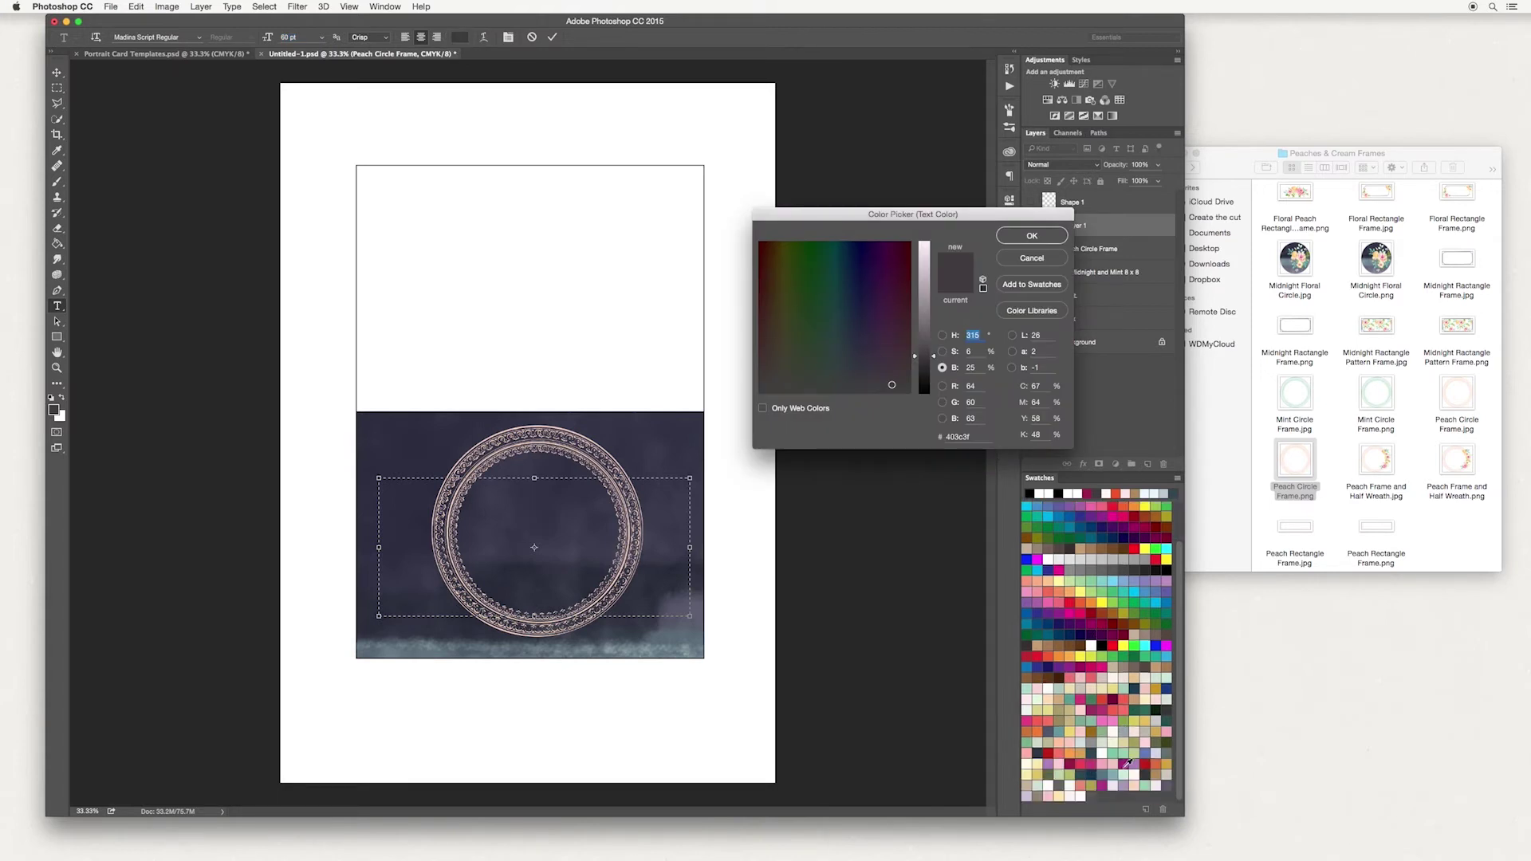
click(1143, 783)
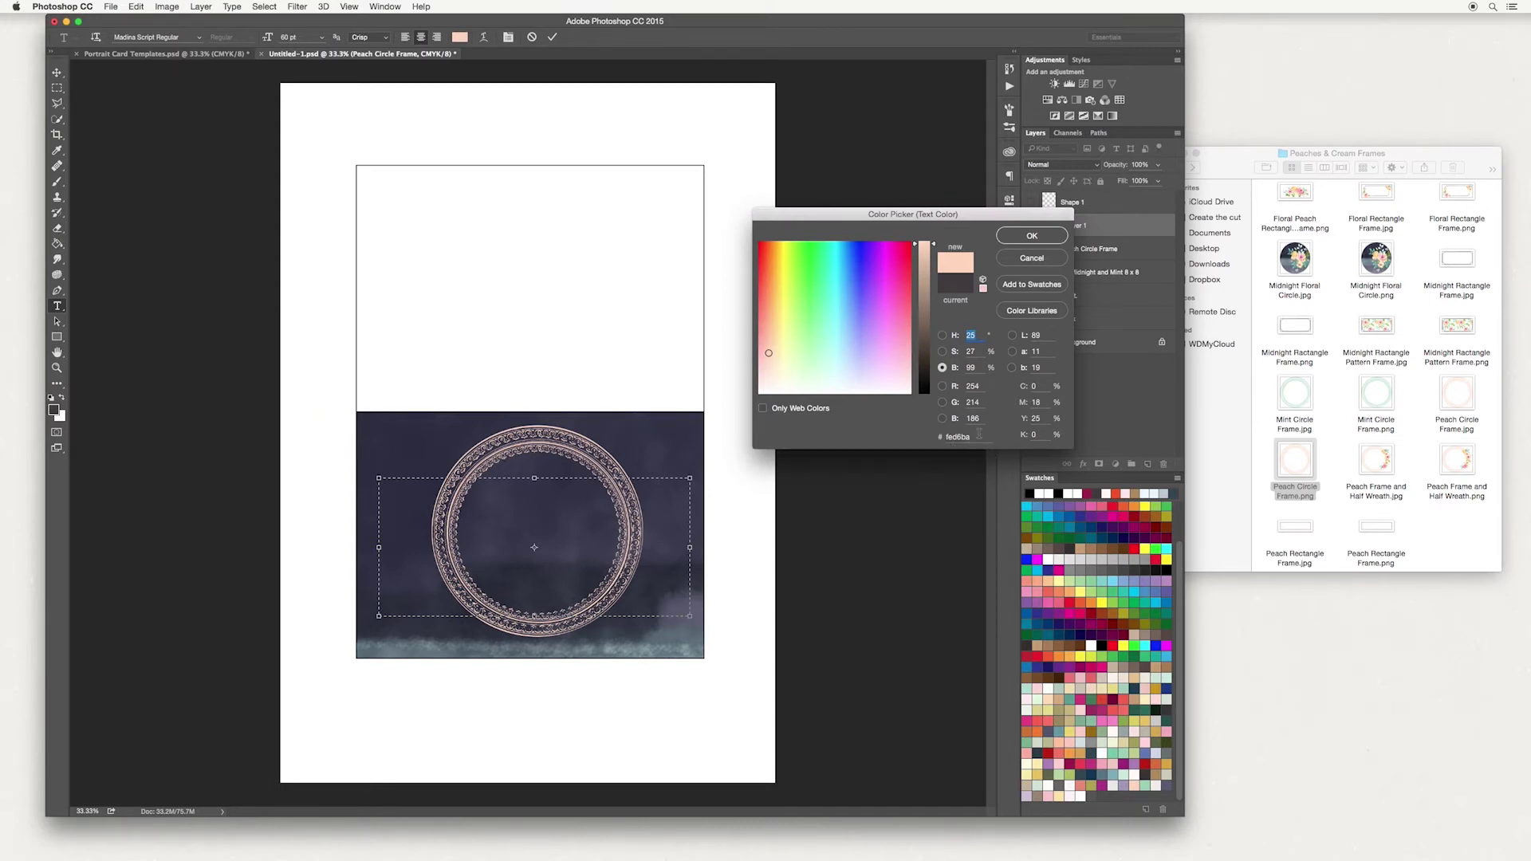
click(1029, 236)
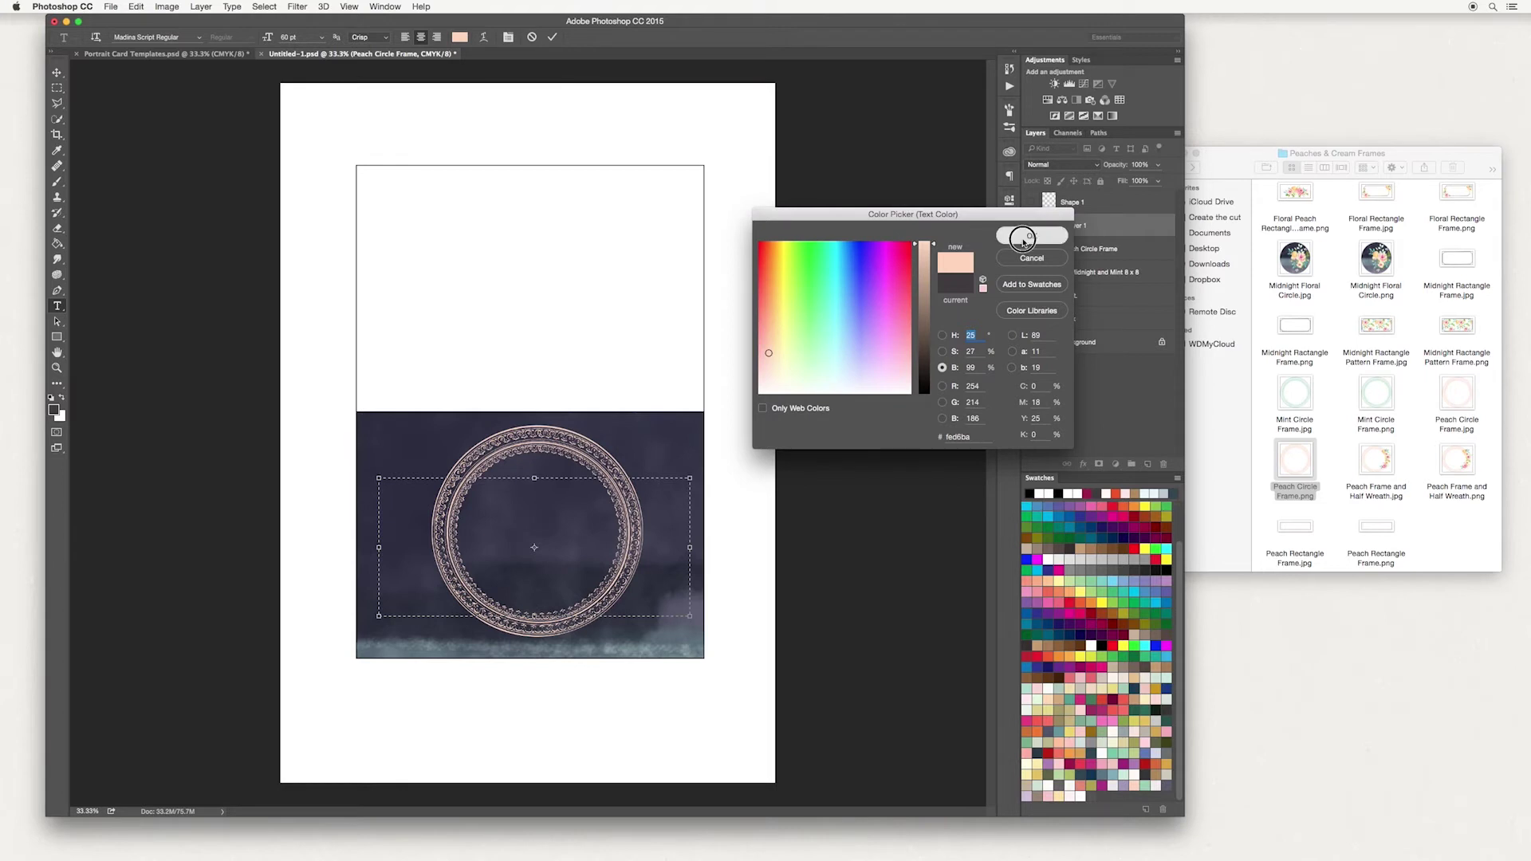
Type 'Forever' in the text box, commit it, and nudge it slightly right and down.
text(F)
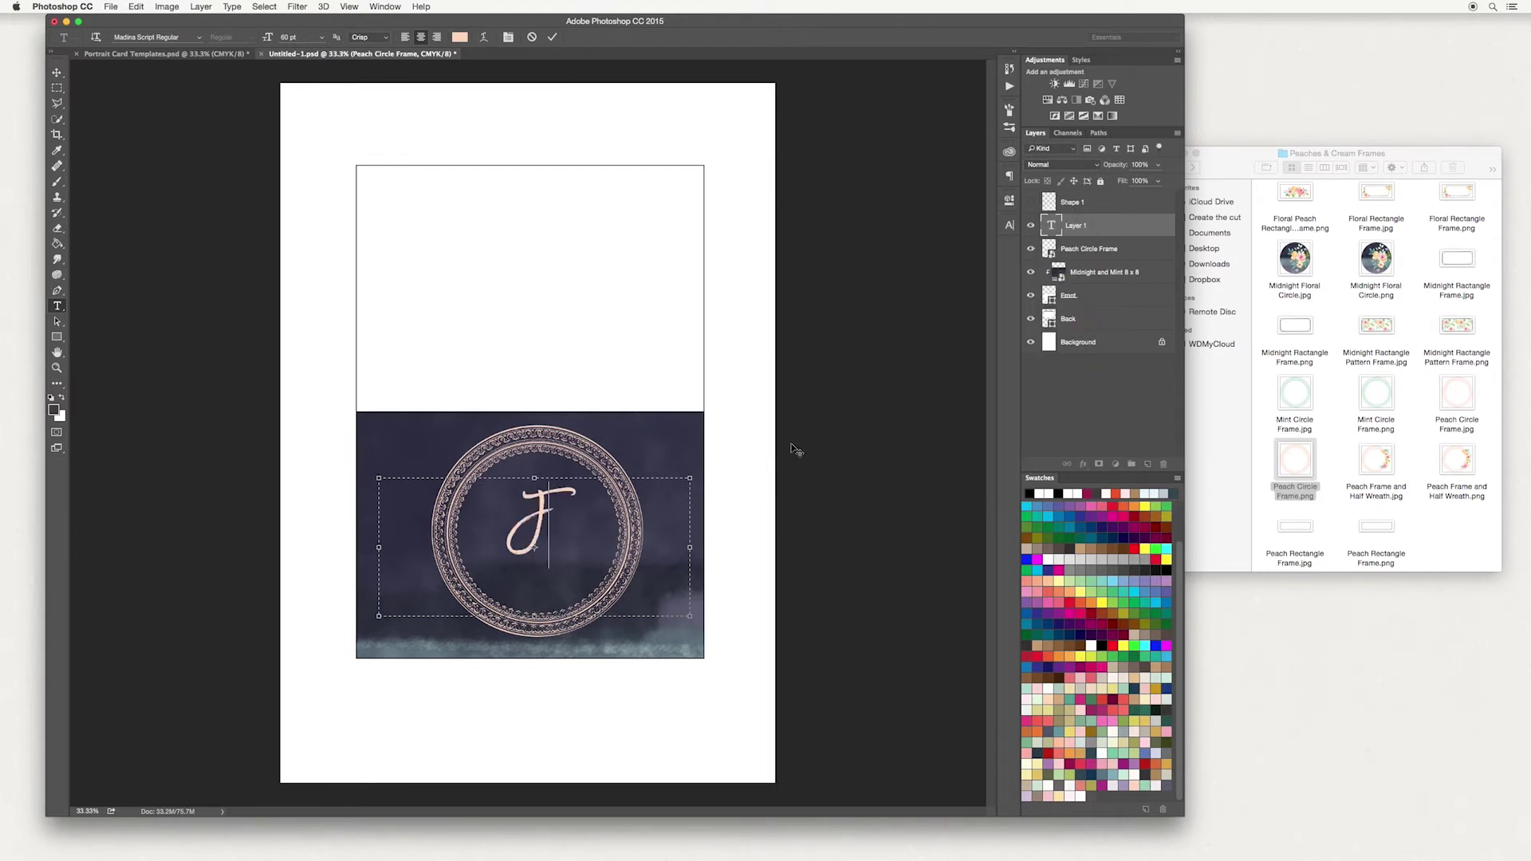
text(orever)
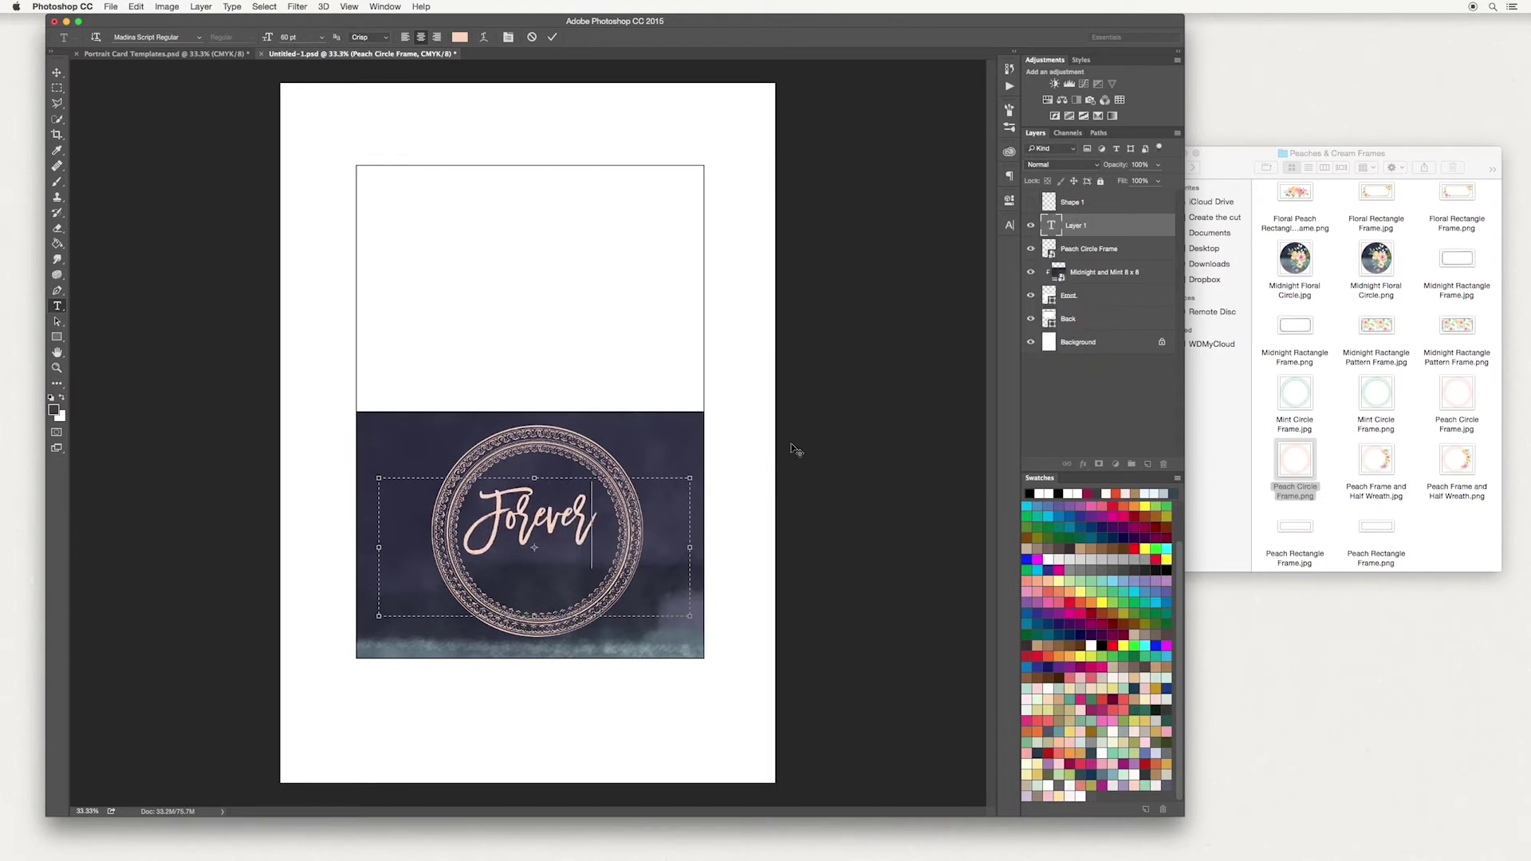
click(552, 38)
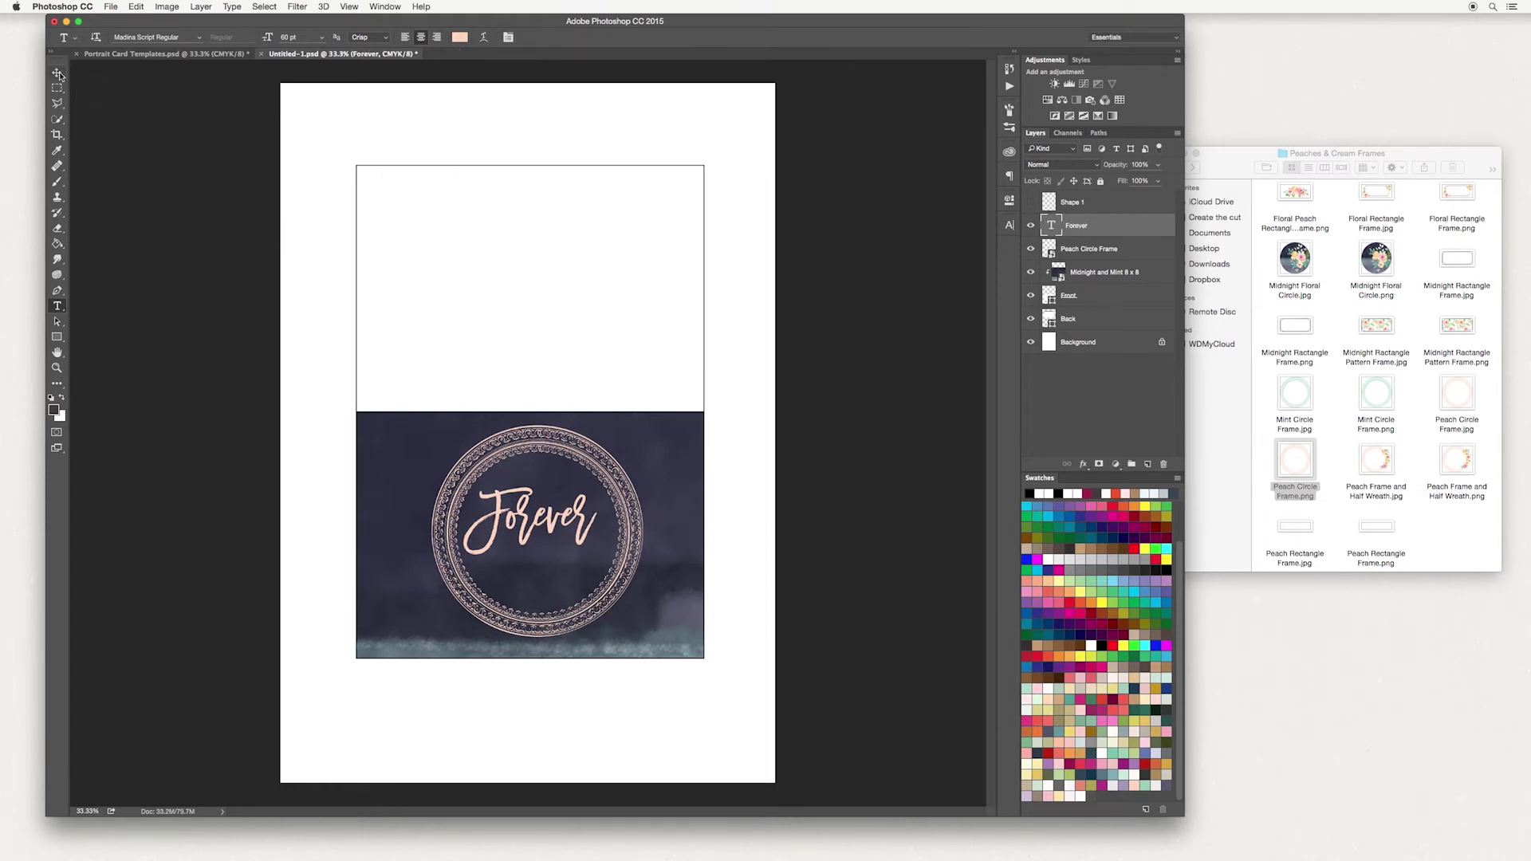
click(57, 73)
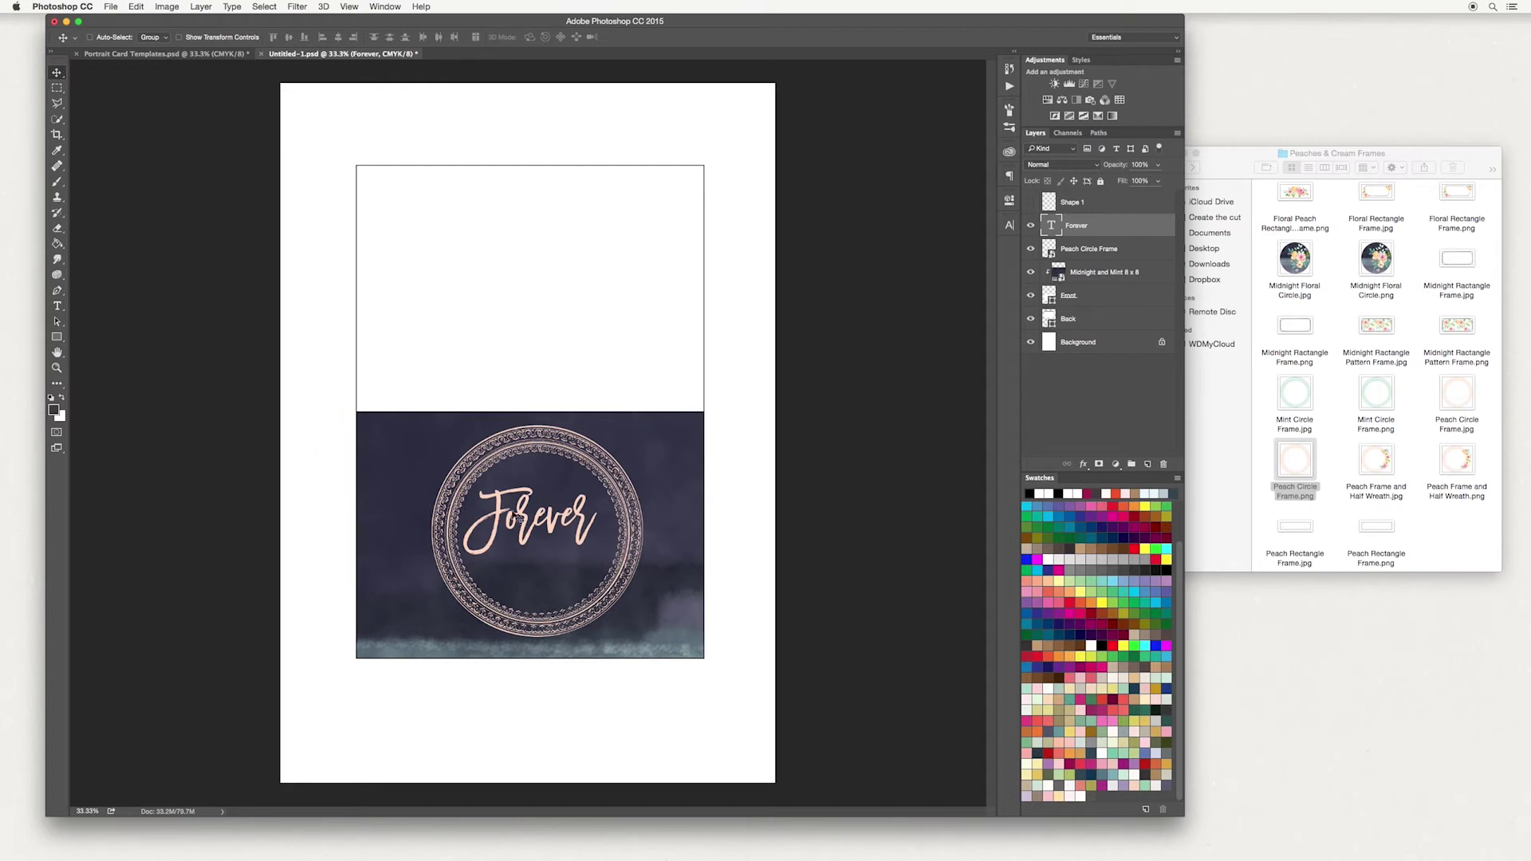
drag(544, 519, 557, 528)
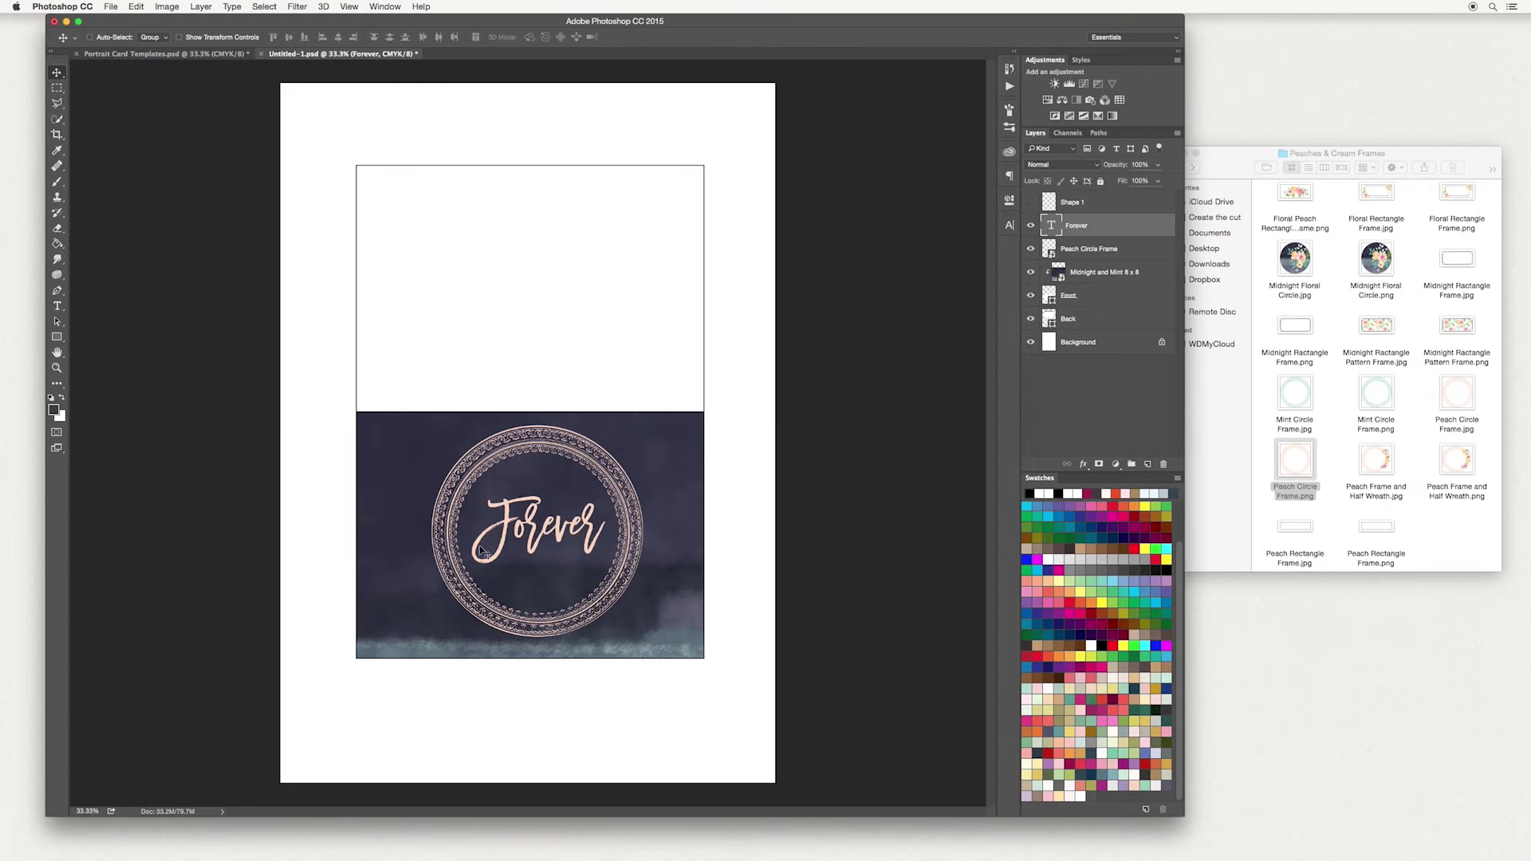
Enlarge 'Forever' to 100 pt and move it higher inside the circle frame.
click(56, 307)
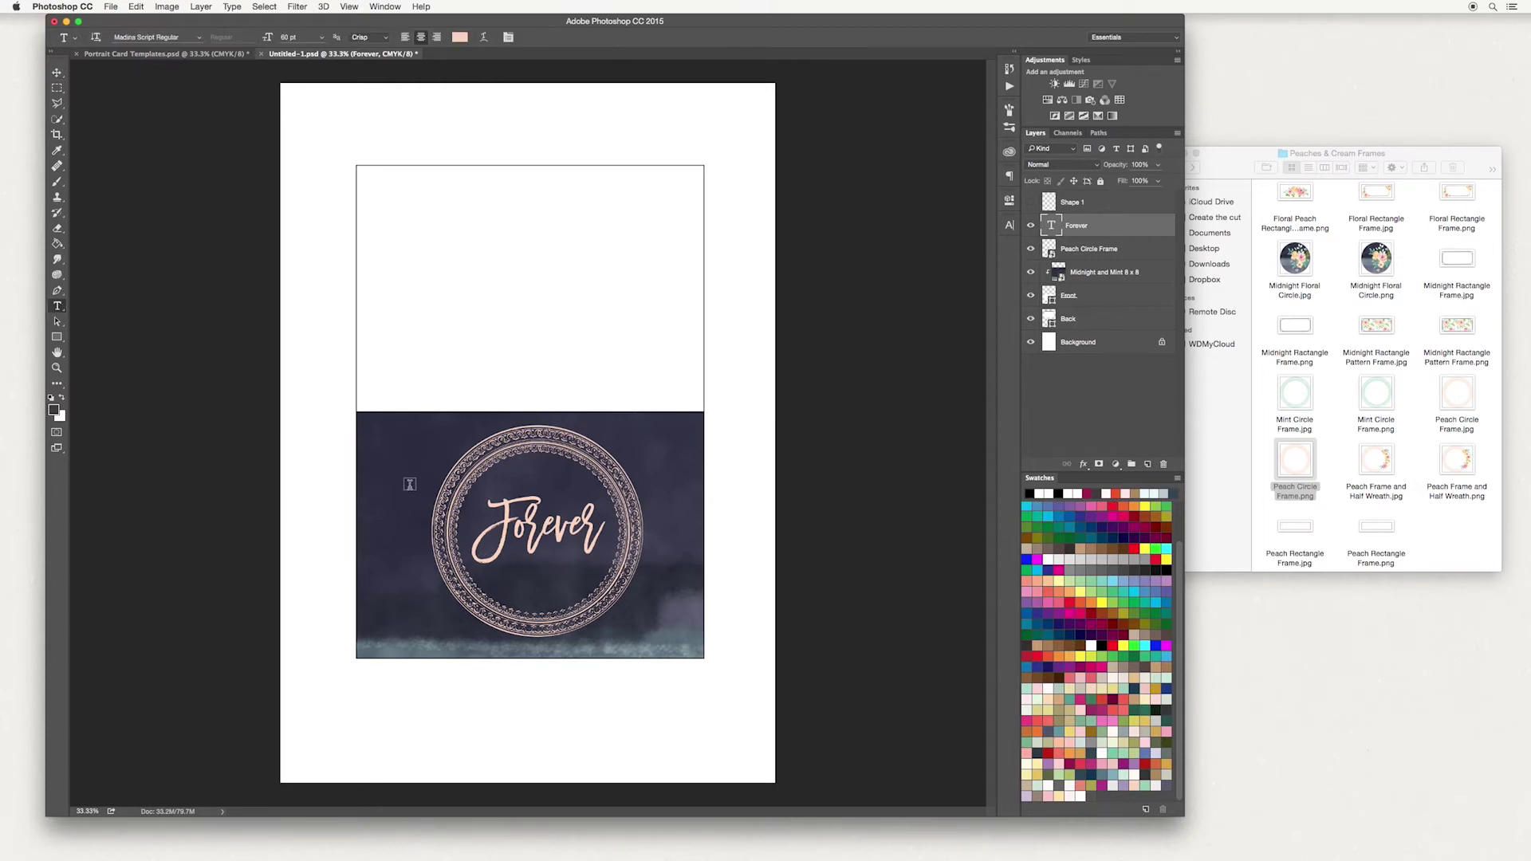
double_click(486, 520)
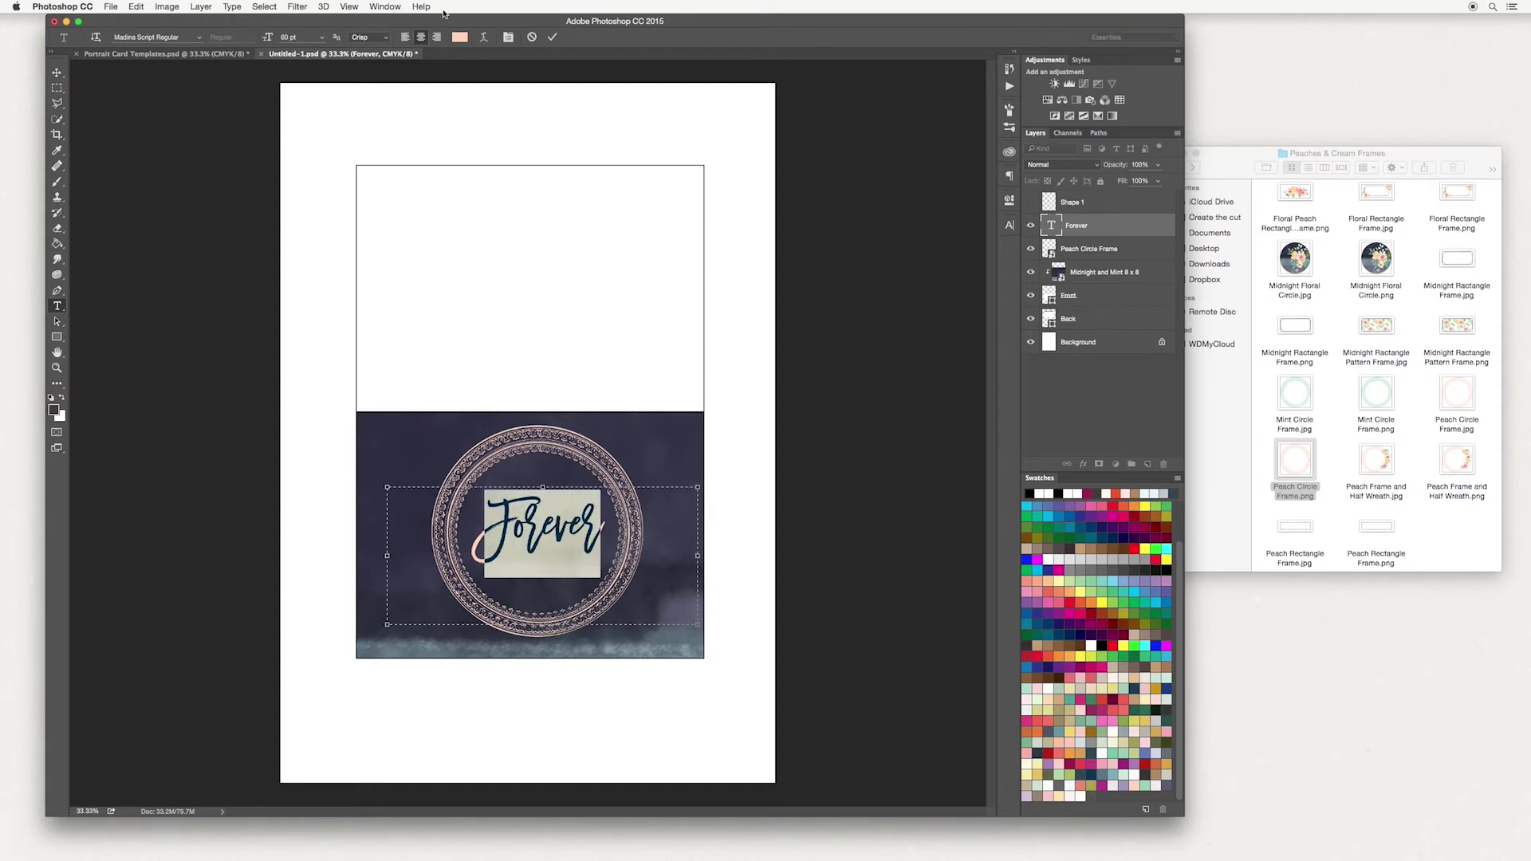
click(302, 37)
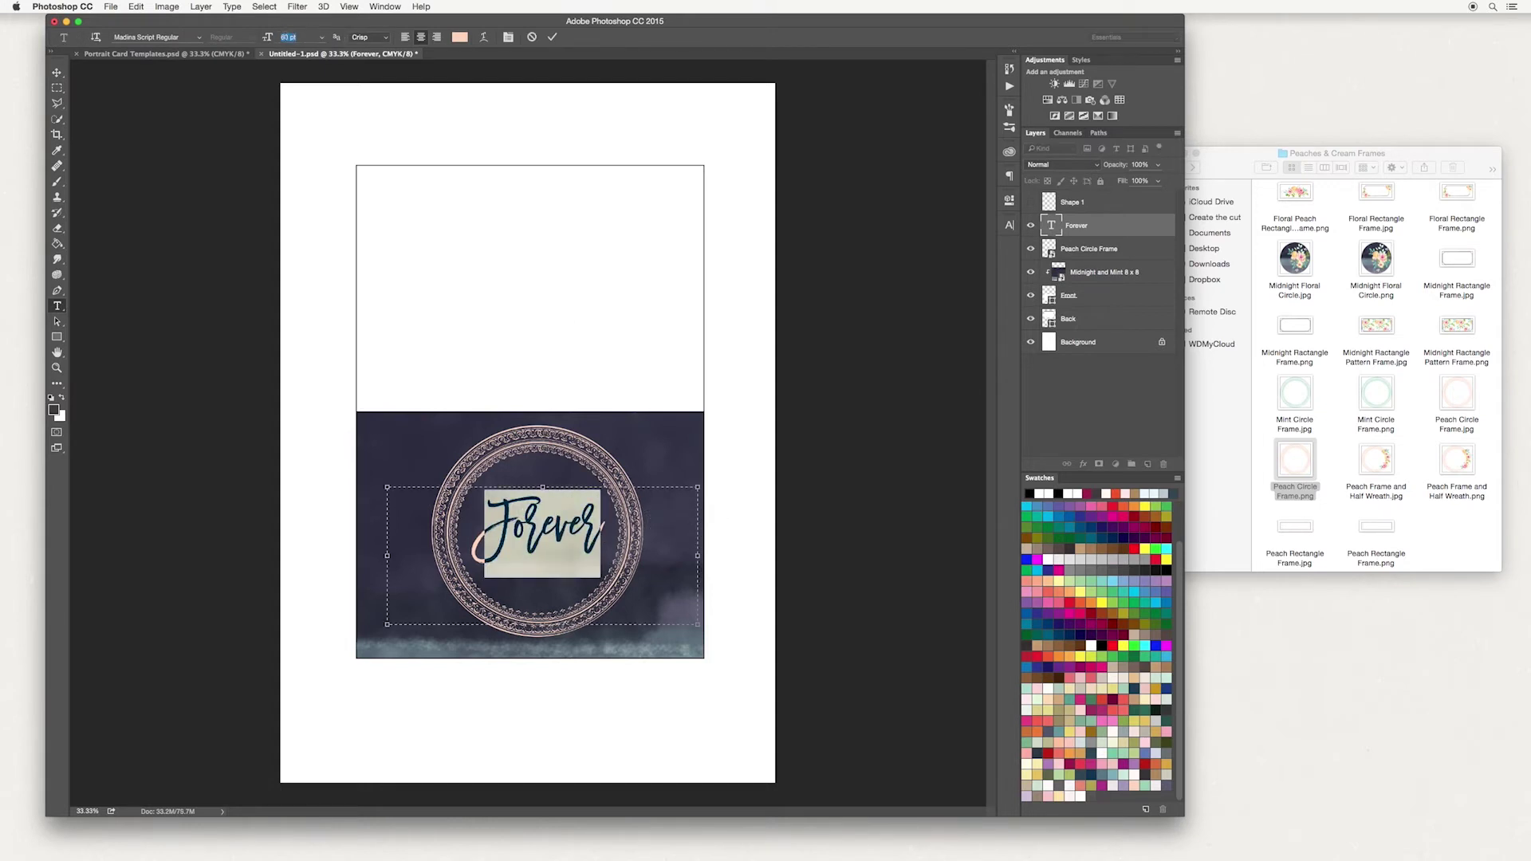
click(323, 37)
click(299, 192)
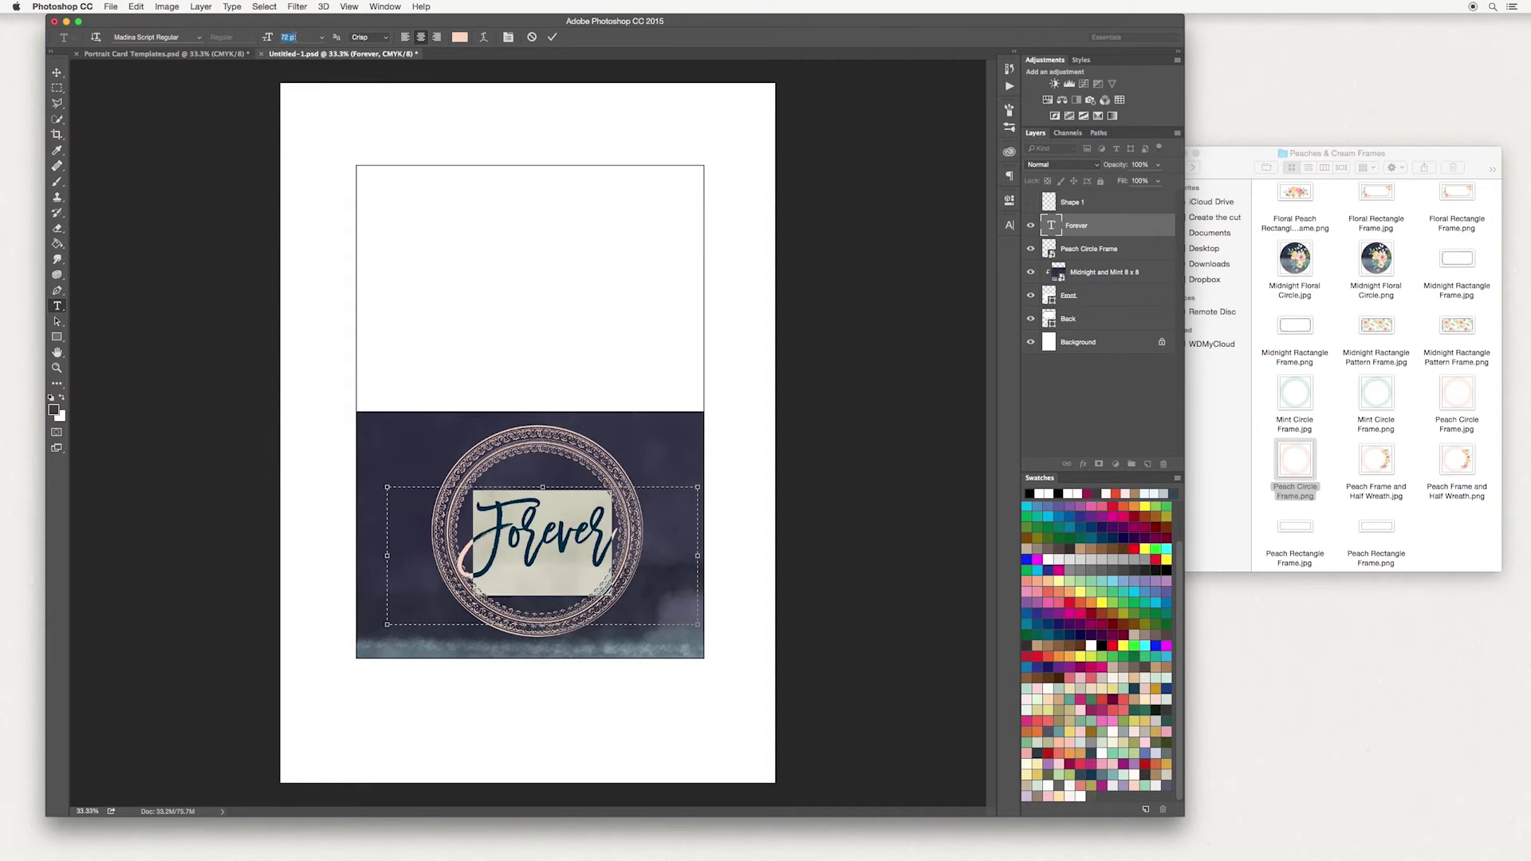
text(100)
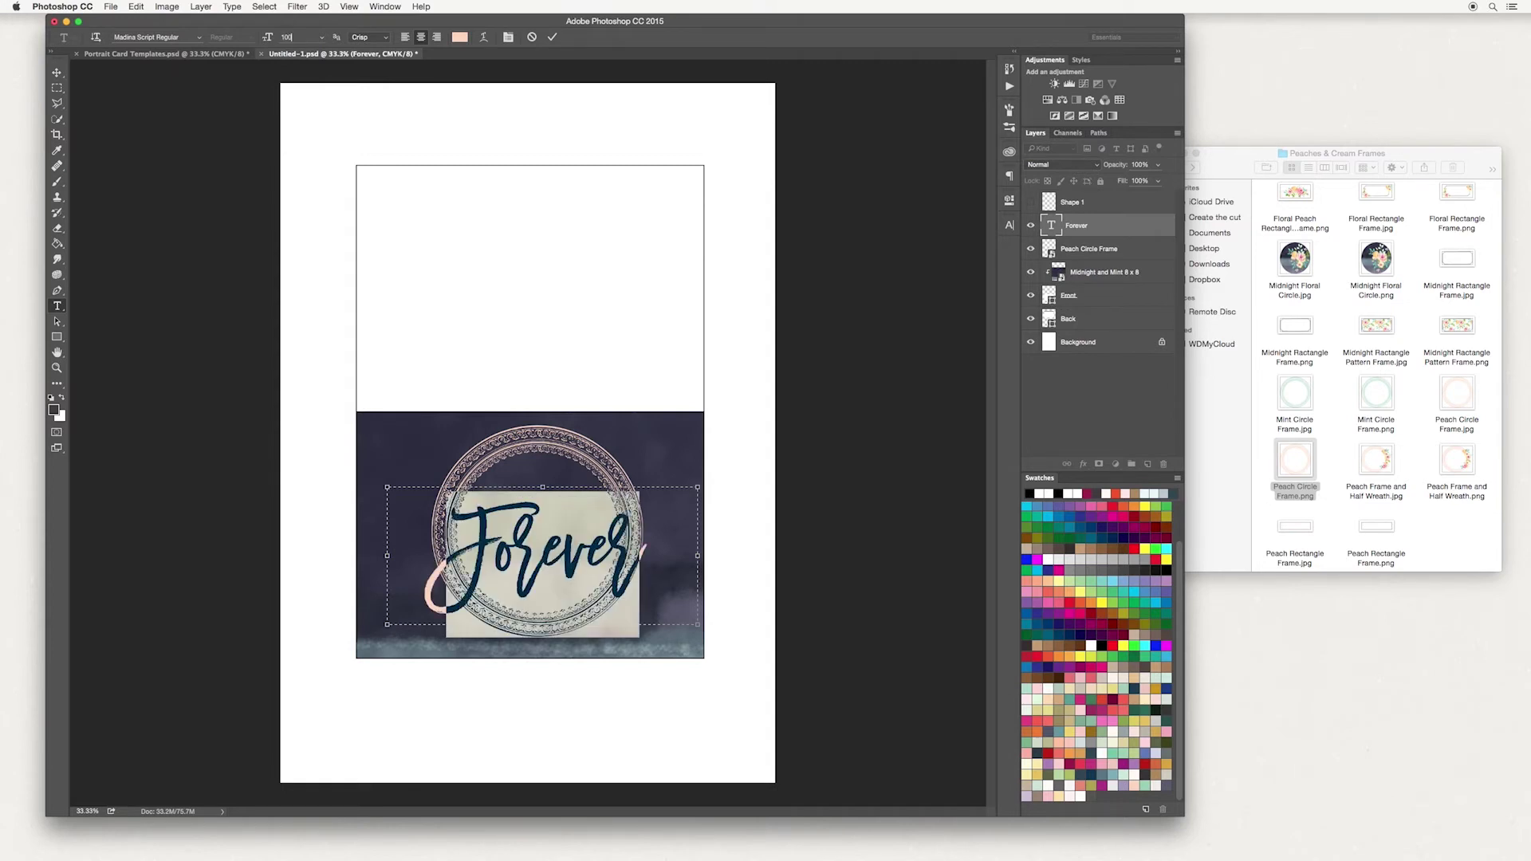
click(551, 37)
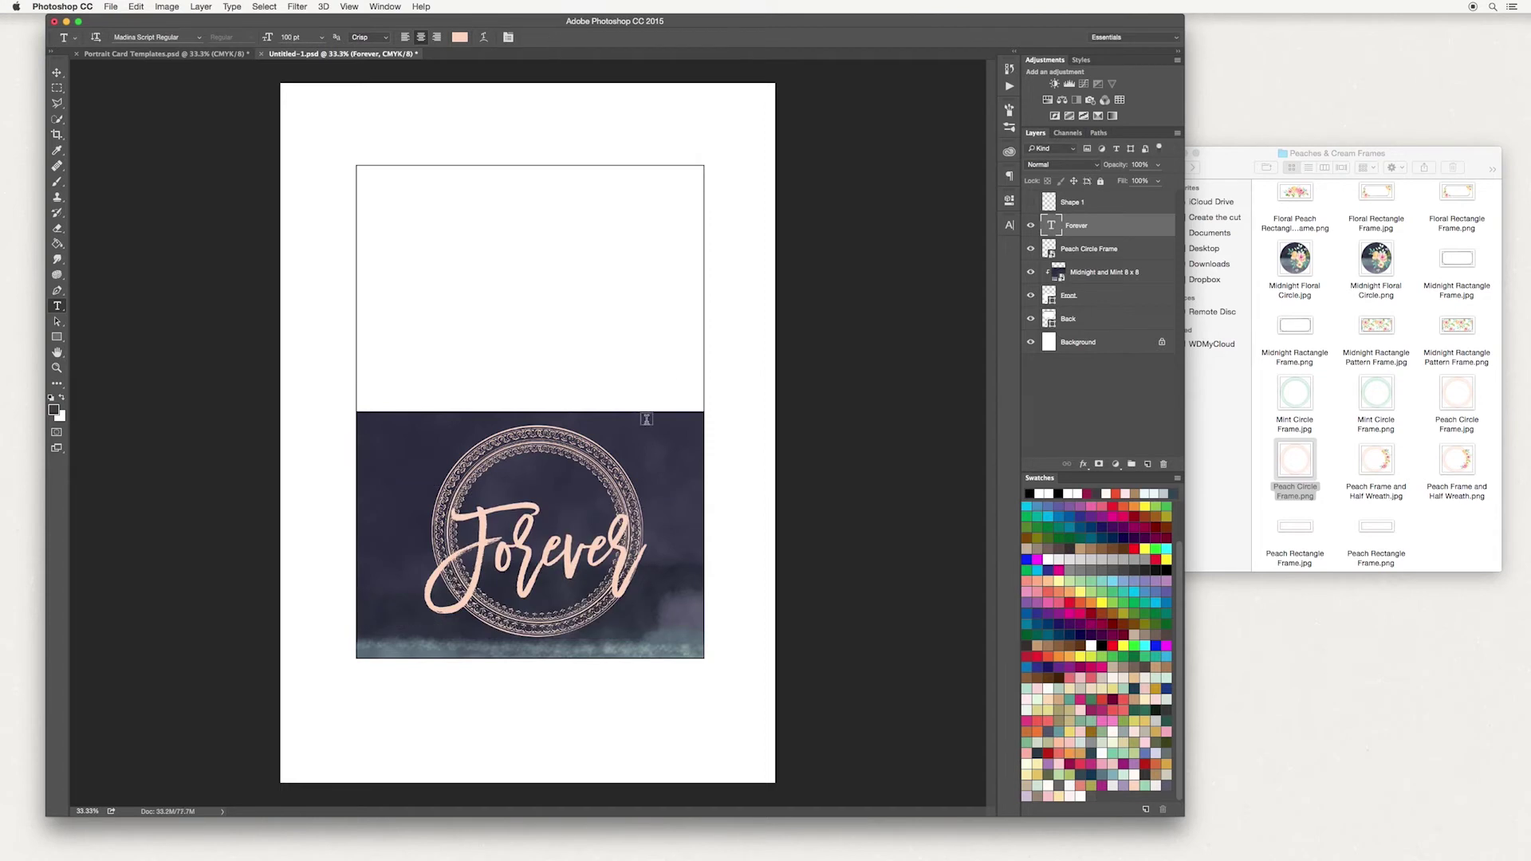
key(v)
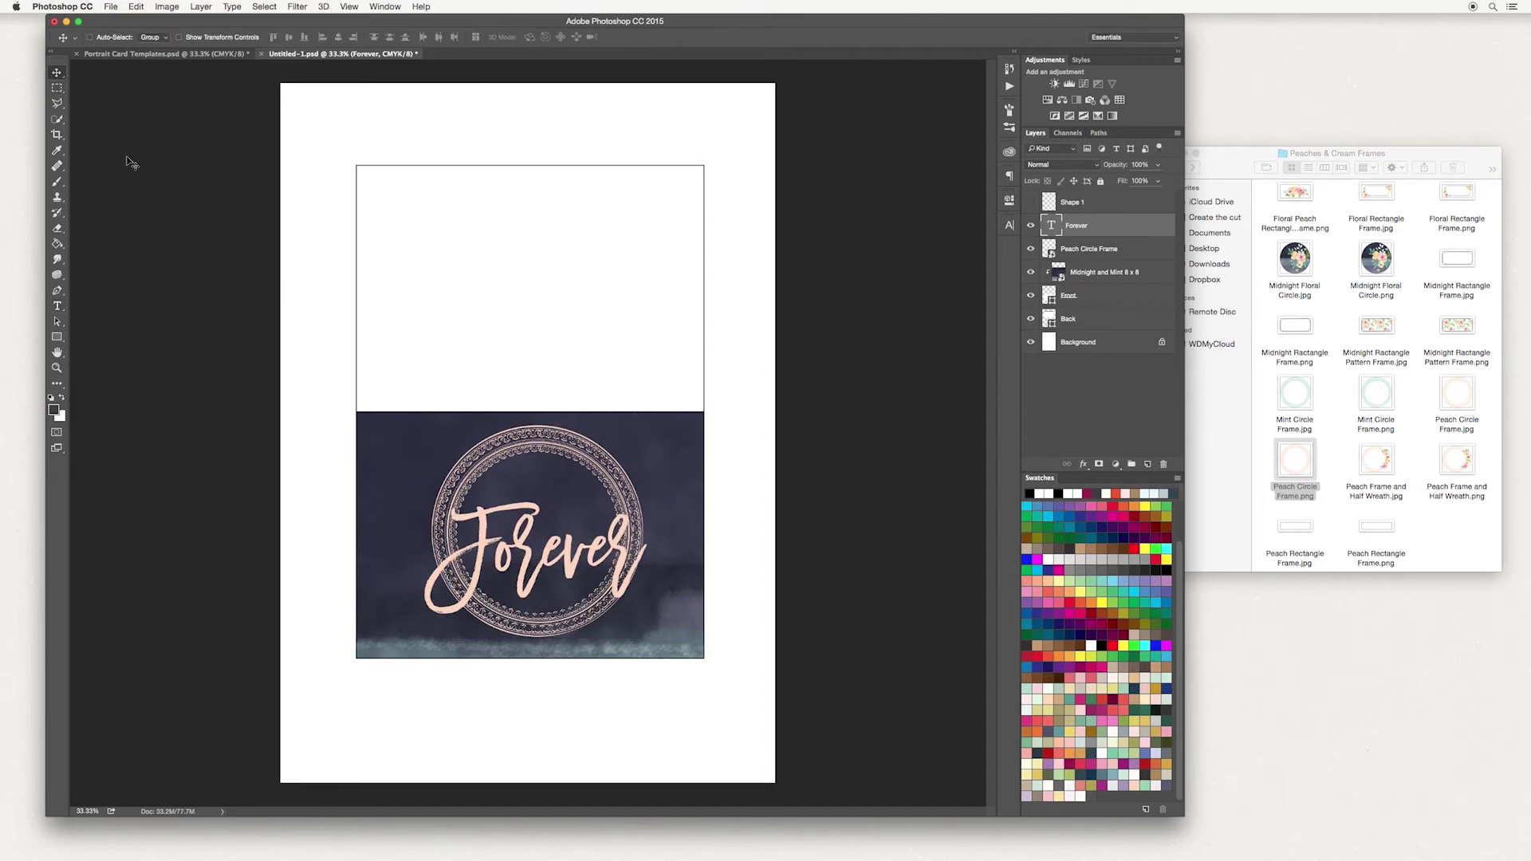
mouse_move(543, 519)
mouse_down()
mouse_move(568, 486)
mouse_move(541, 499)
mouse_up()
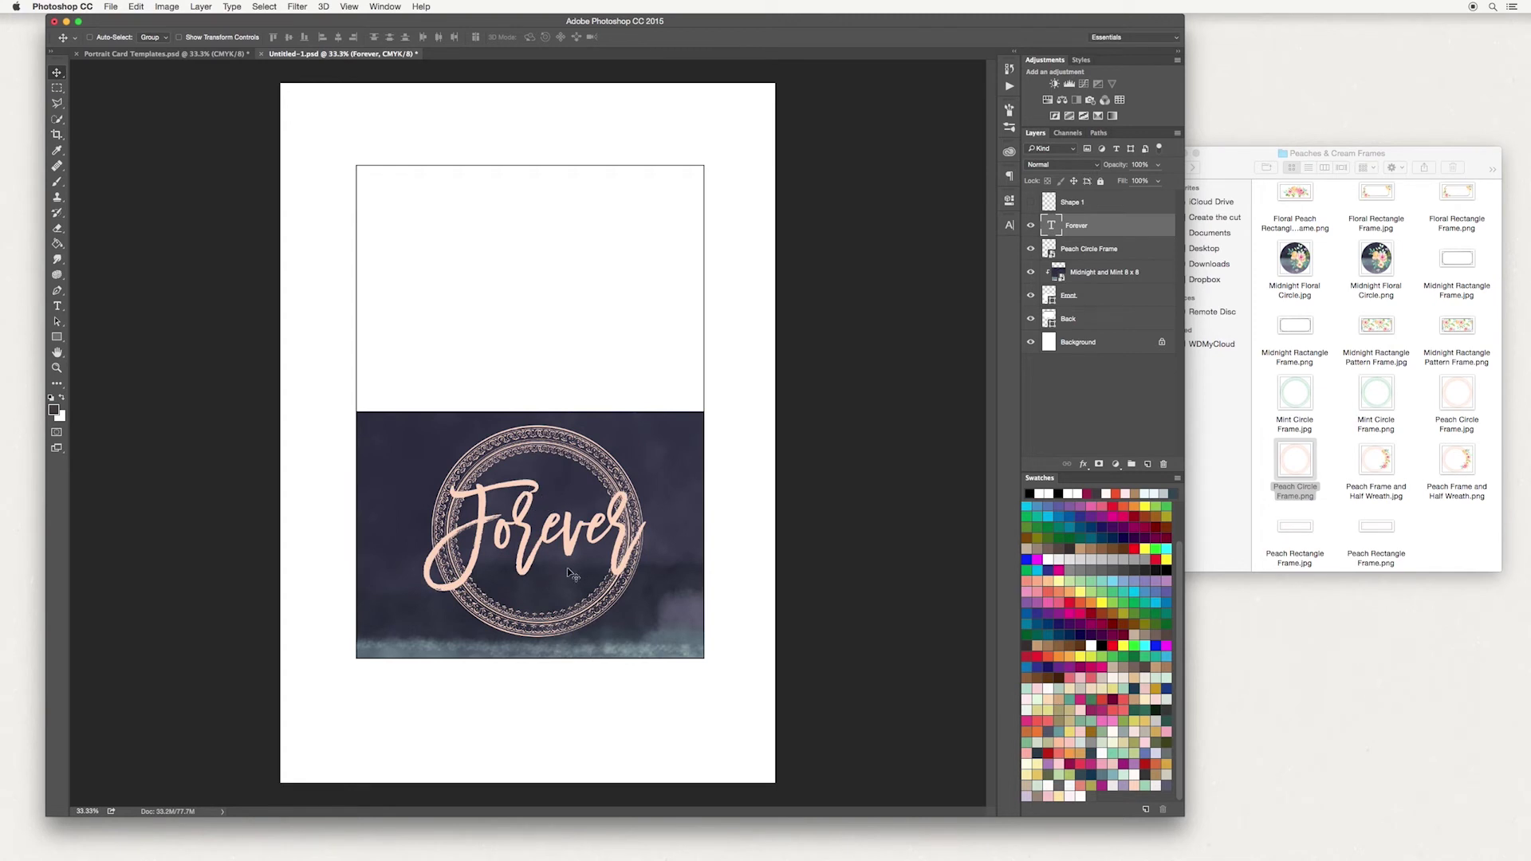
In Finder, open Large Arrangements and drag Large Corner Floral Arrangement.png onto the card.
click(1215, 151)
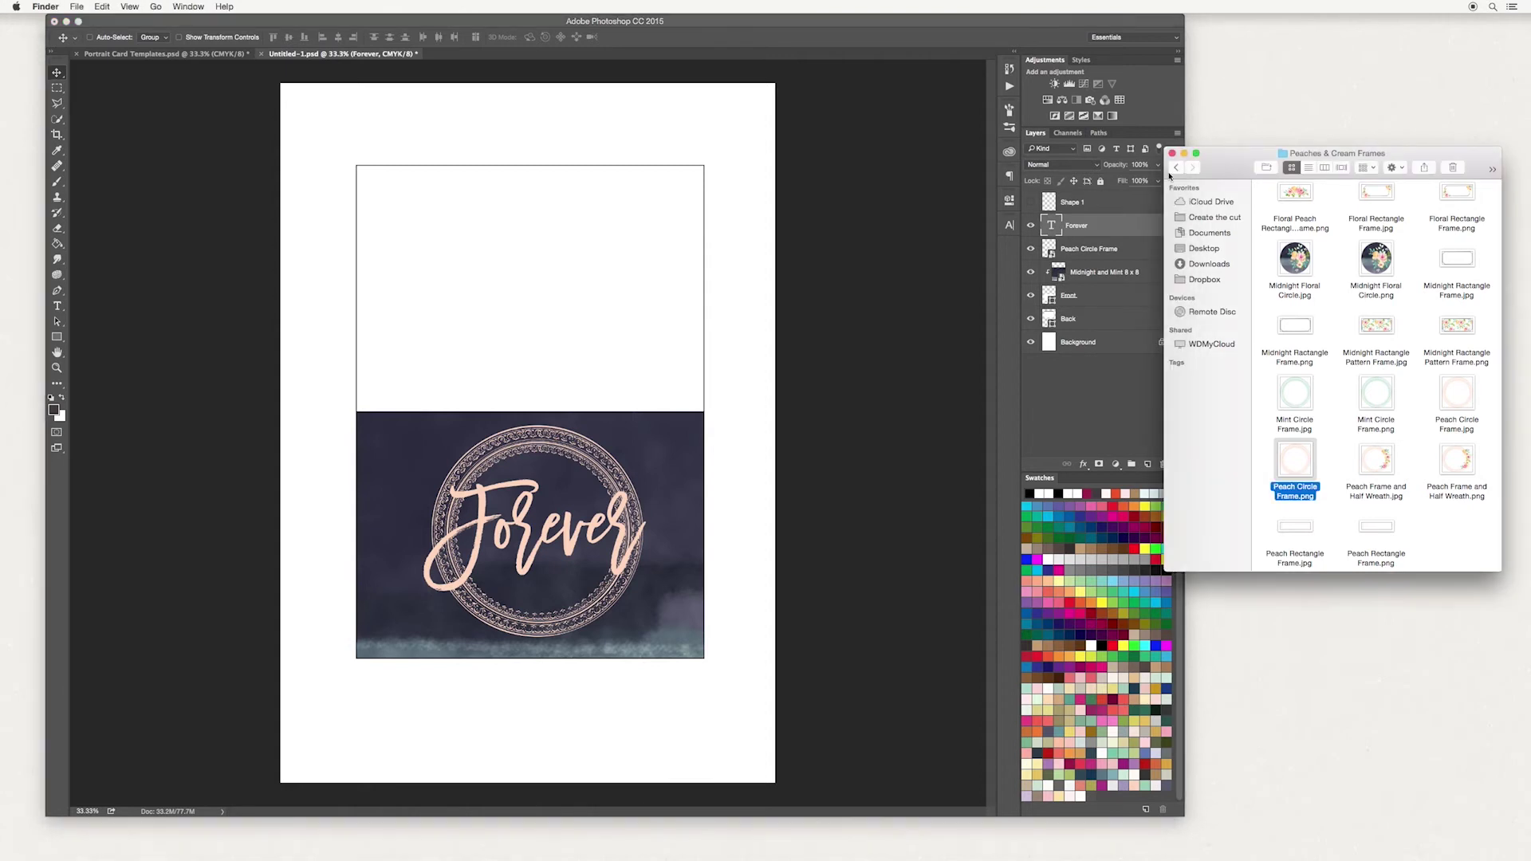
click(1176, 169)
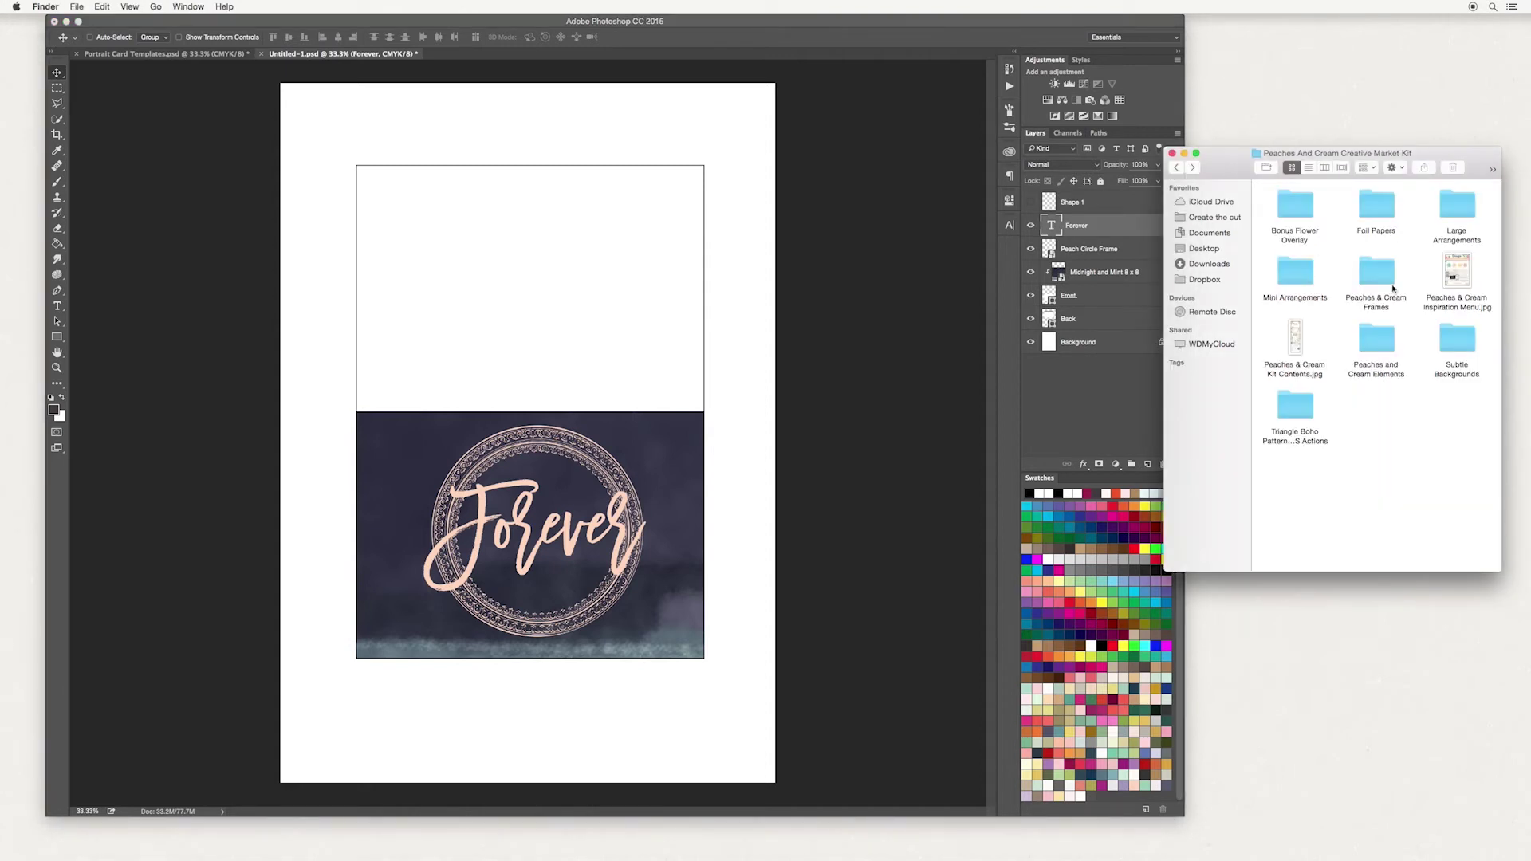
double_click(1458, 212)
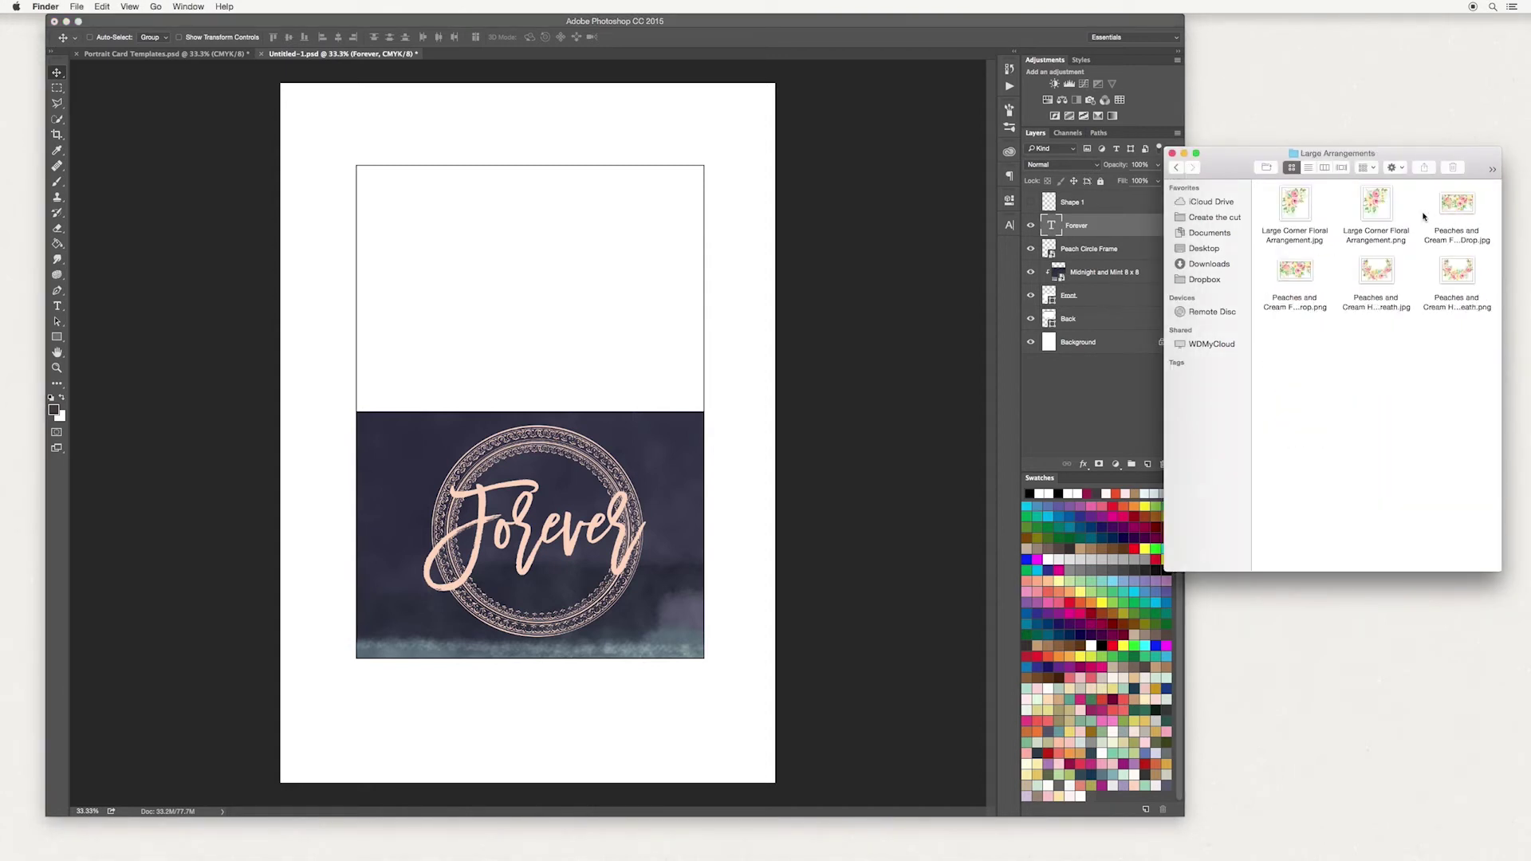
drag(1382, 209, 493, 420)
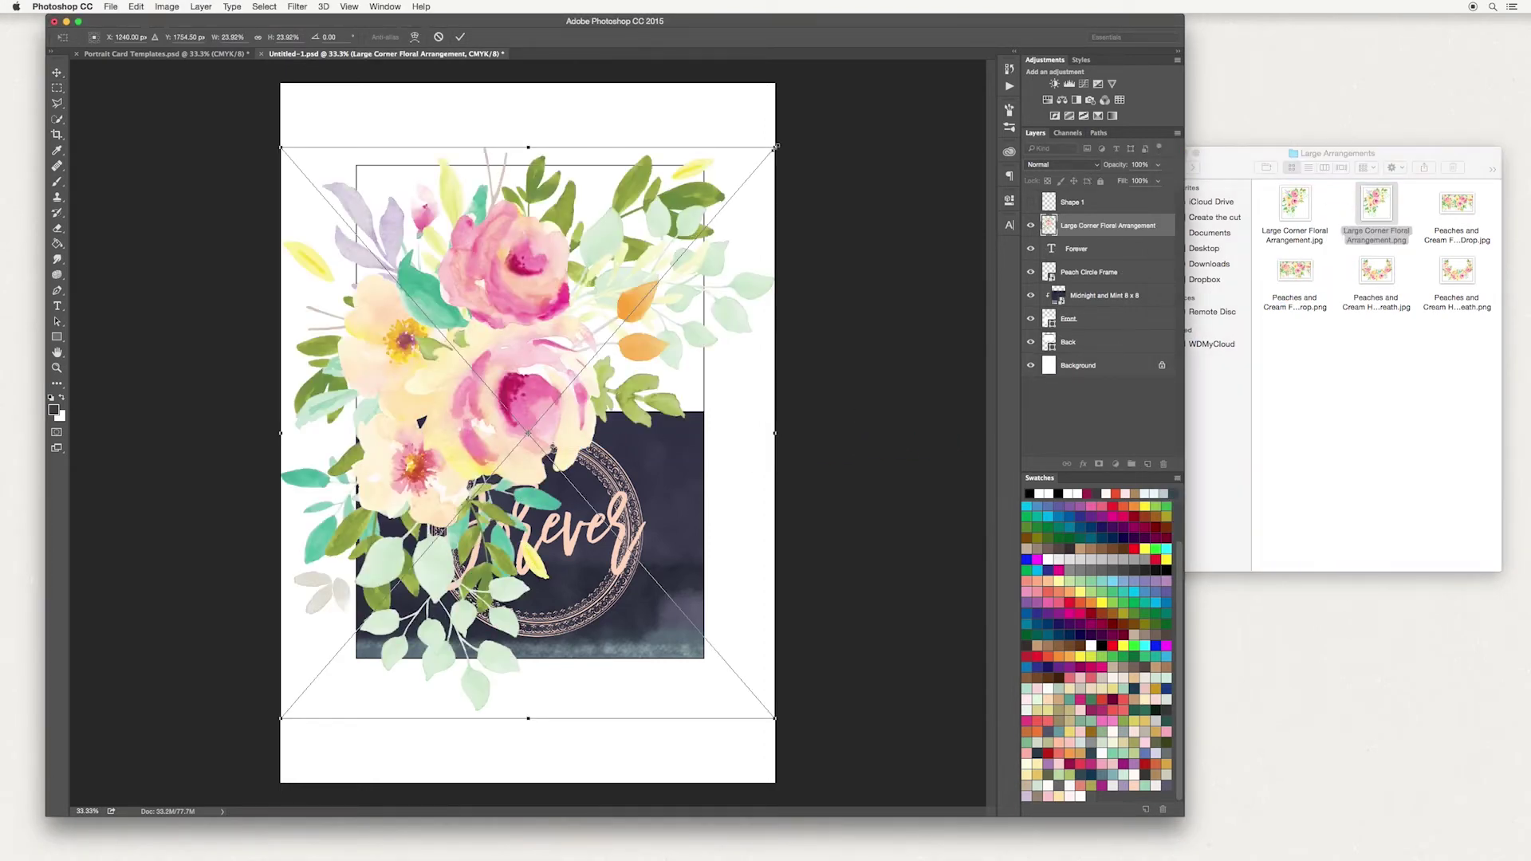
Shrink the floral arrangement, position it over the dark panel's upper-left corner, and commit.
drag(777, 146, 558, 400)
drag(526, 463, 524, 349)
drag(552, 287, 505, 341)
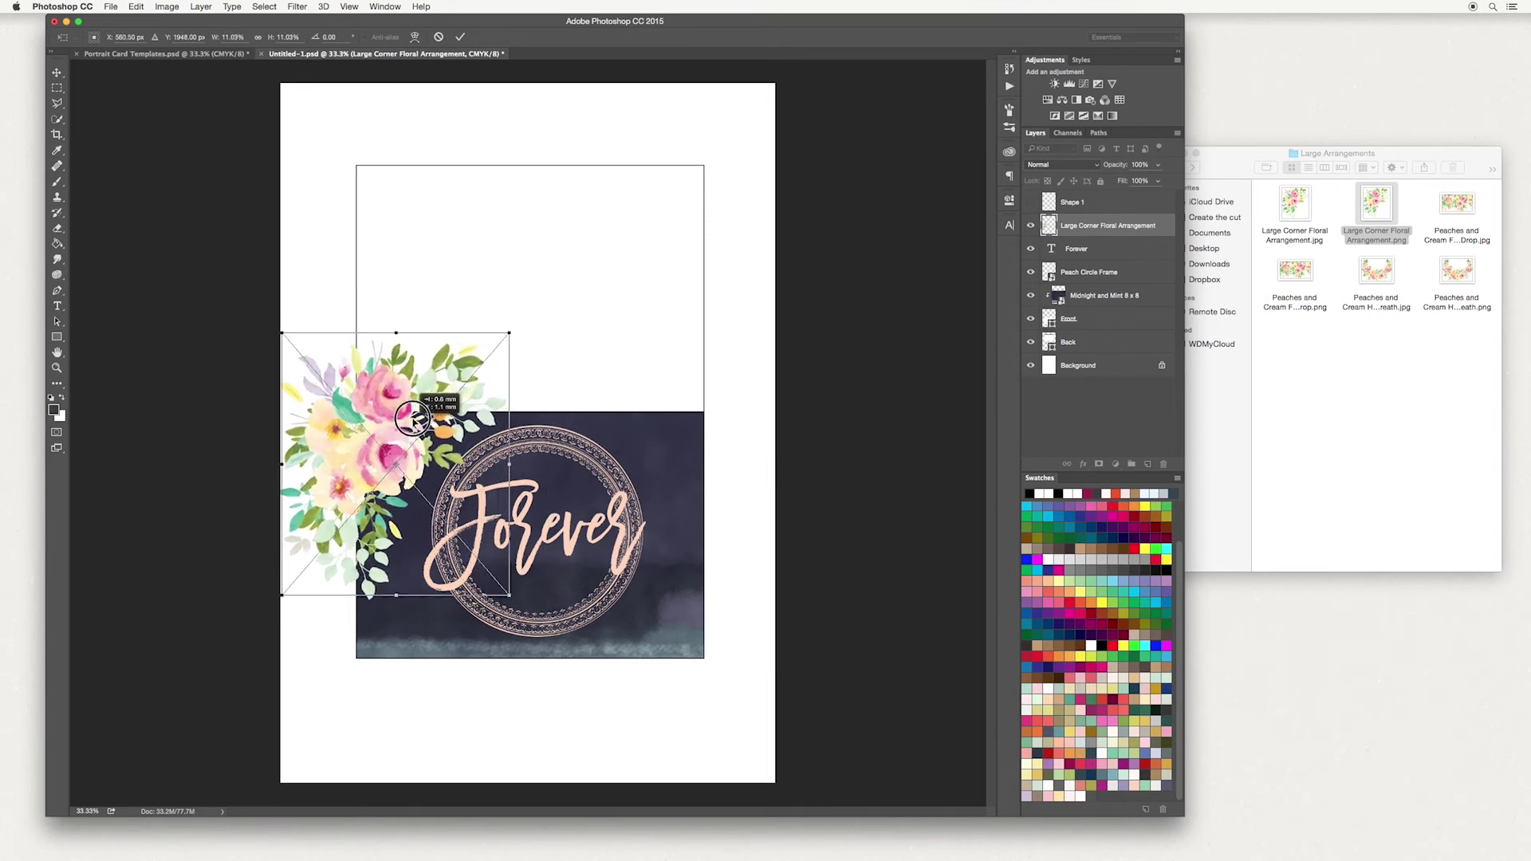
drag(406, 431, 414, 408)
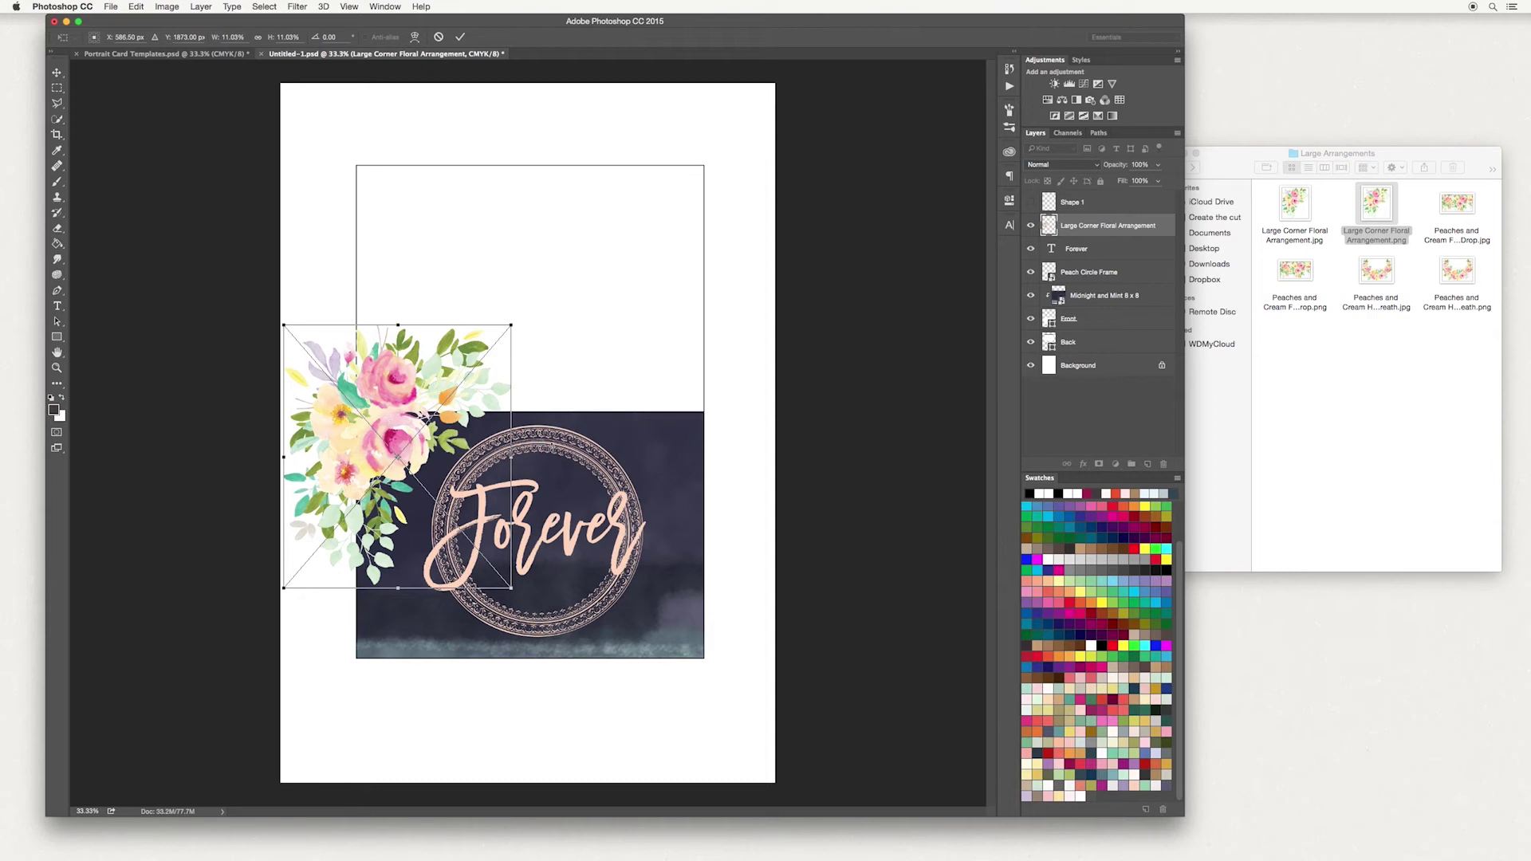
click(461, 38)
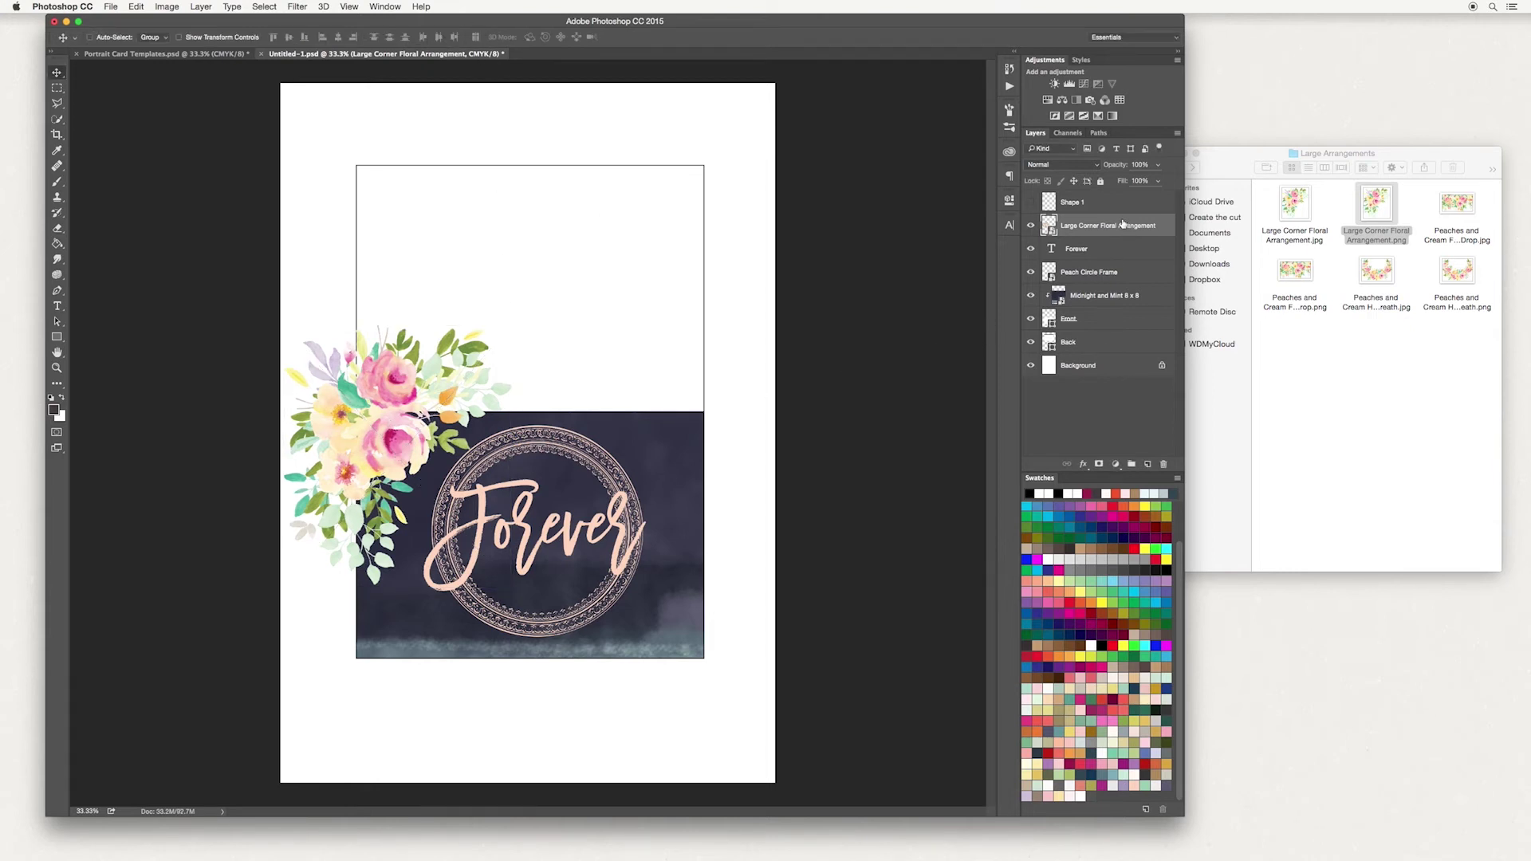
Move the floral layer below Peach Circle Frame, clip it to the dark panel, and shift it up-left.
drag(1122, 224, 1122, 257)
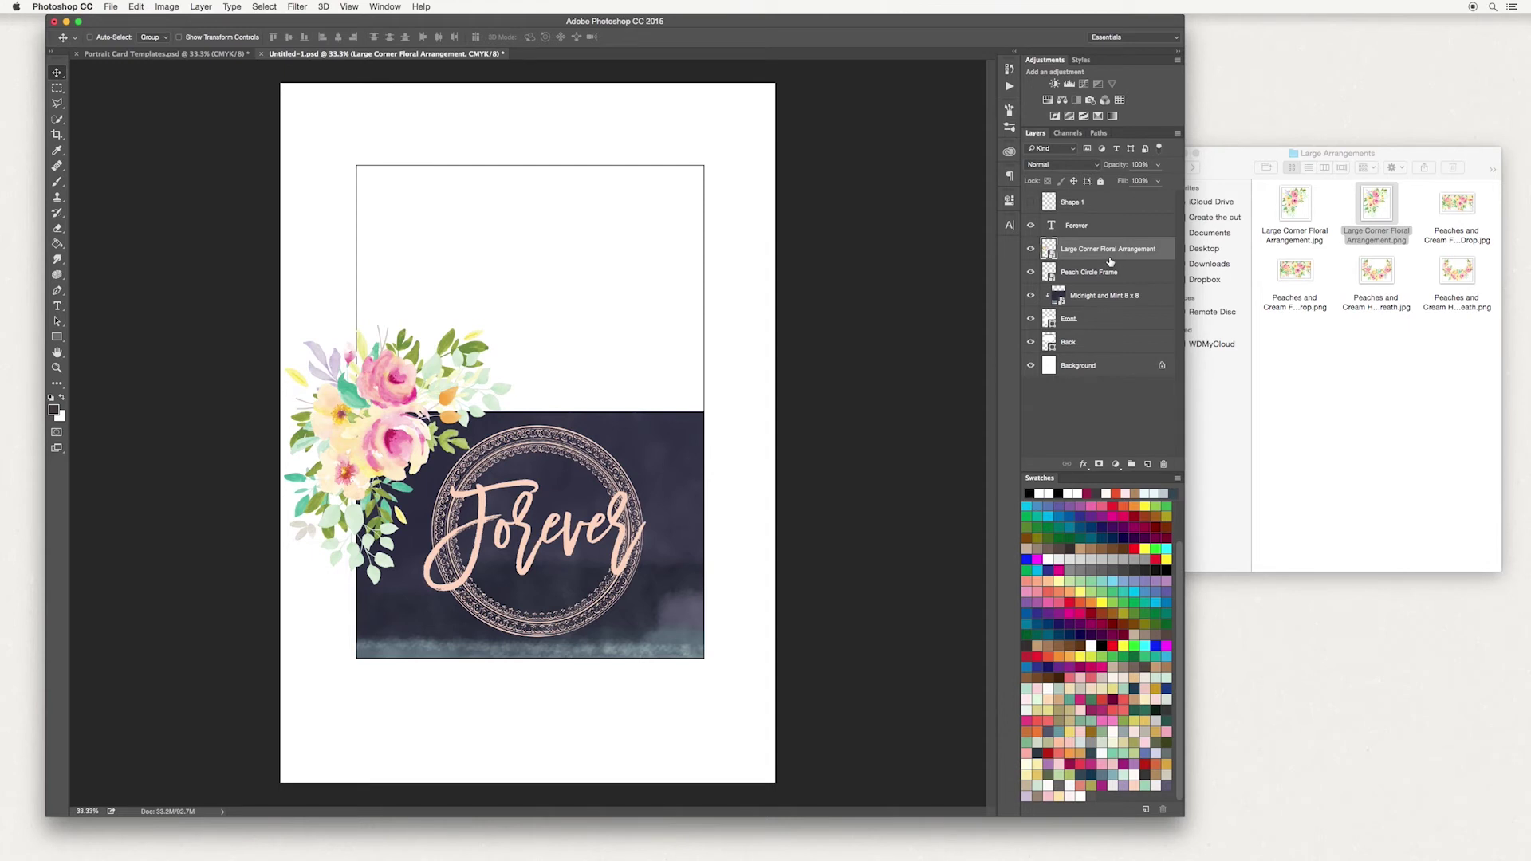
drag(1112, 256, 1061, 284)
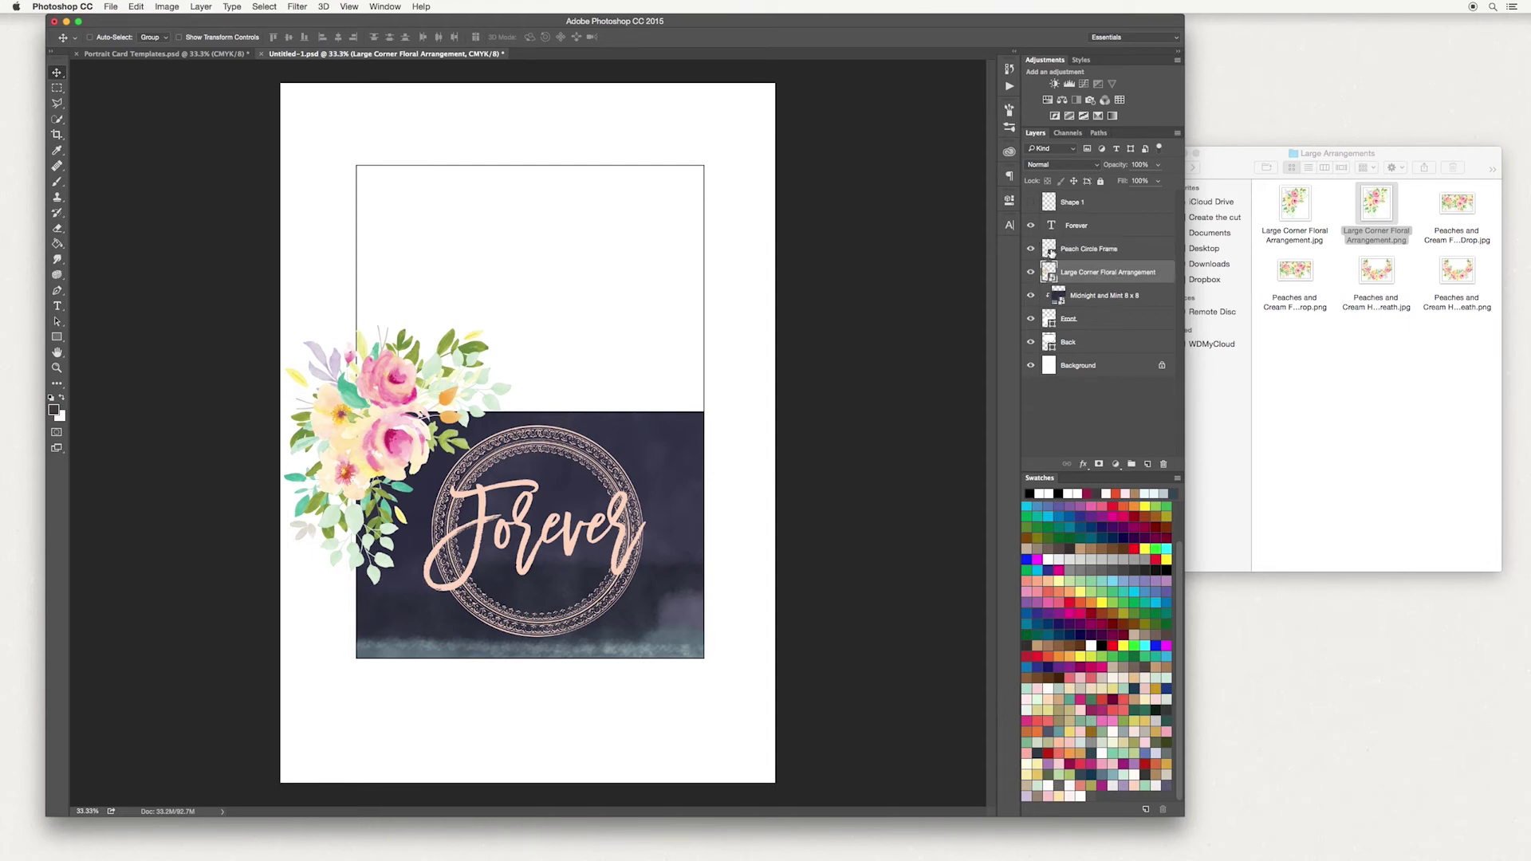
right_click(1093, 274)
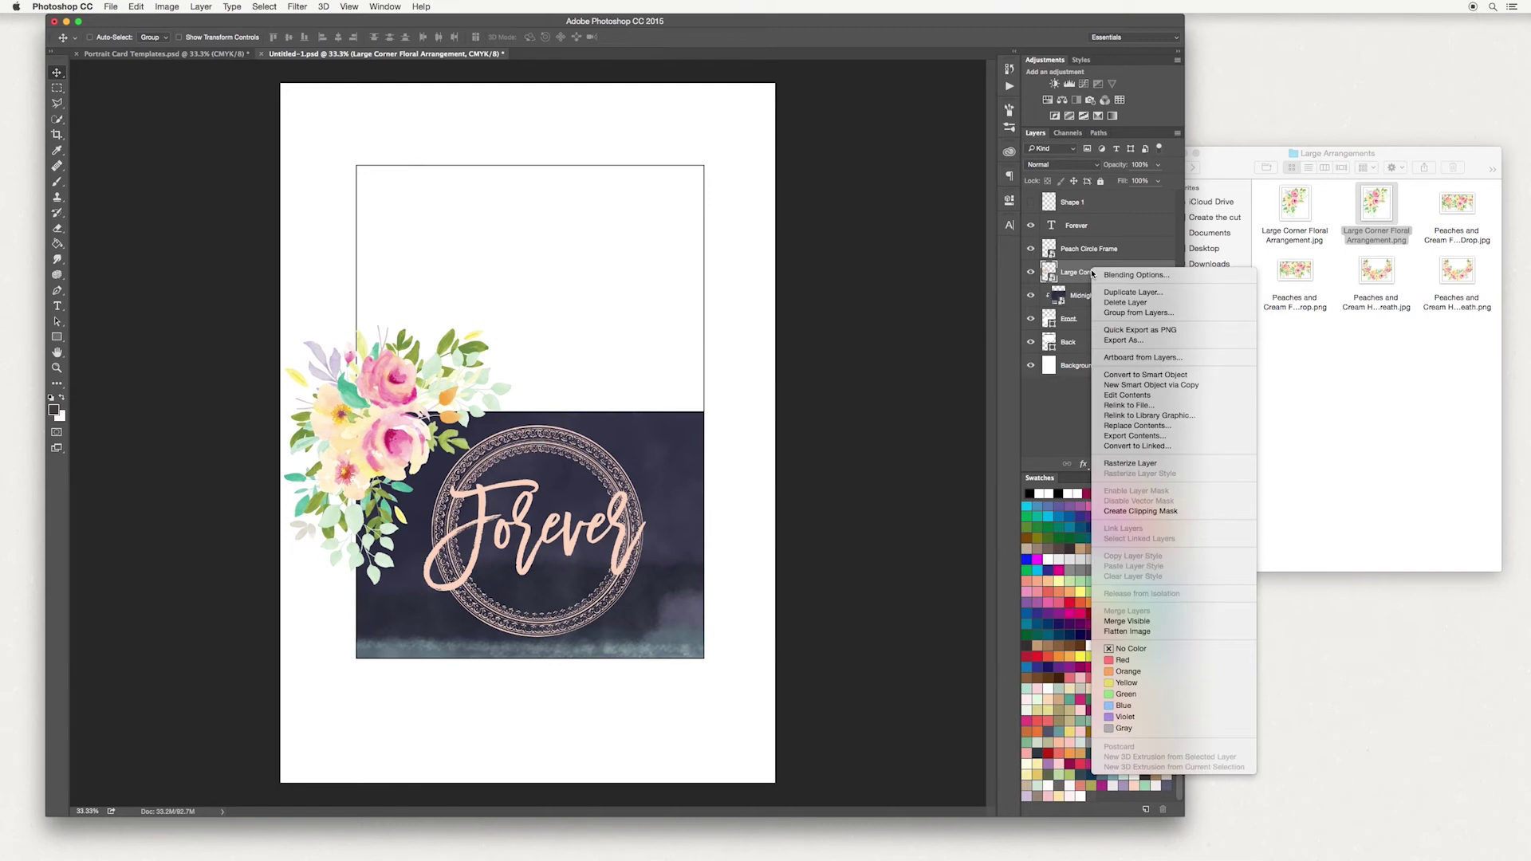
click(1161, 512)
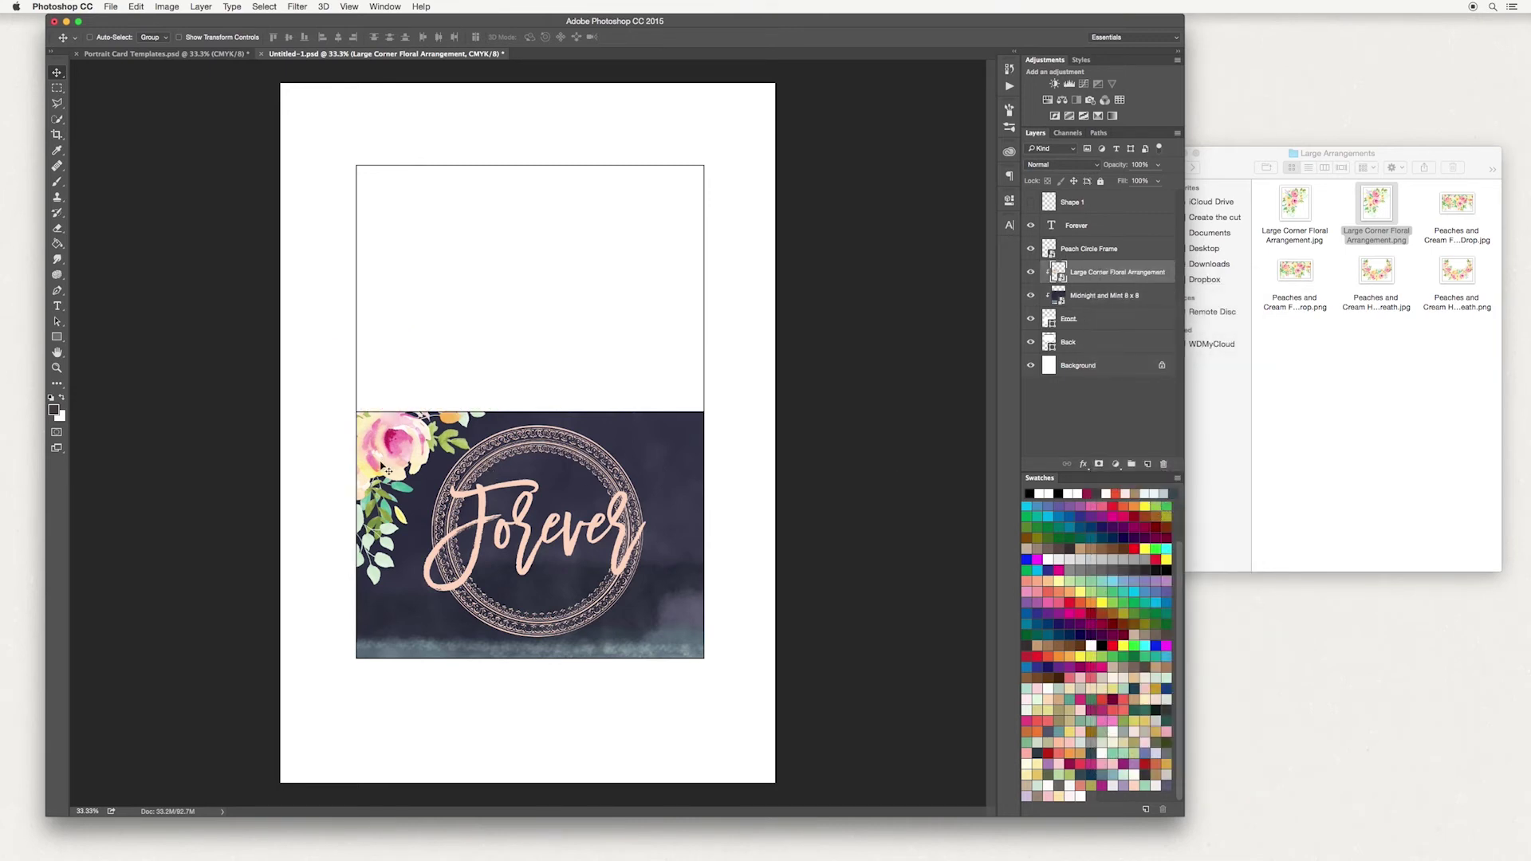
mouse_move(393, 457)
mouse_down()
mouse_move(371, 451)
mouse_move(390, 451)
mouse_up()
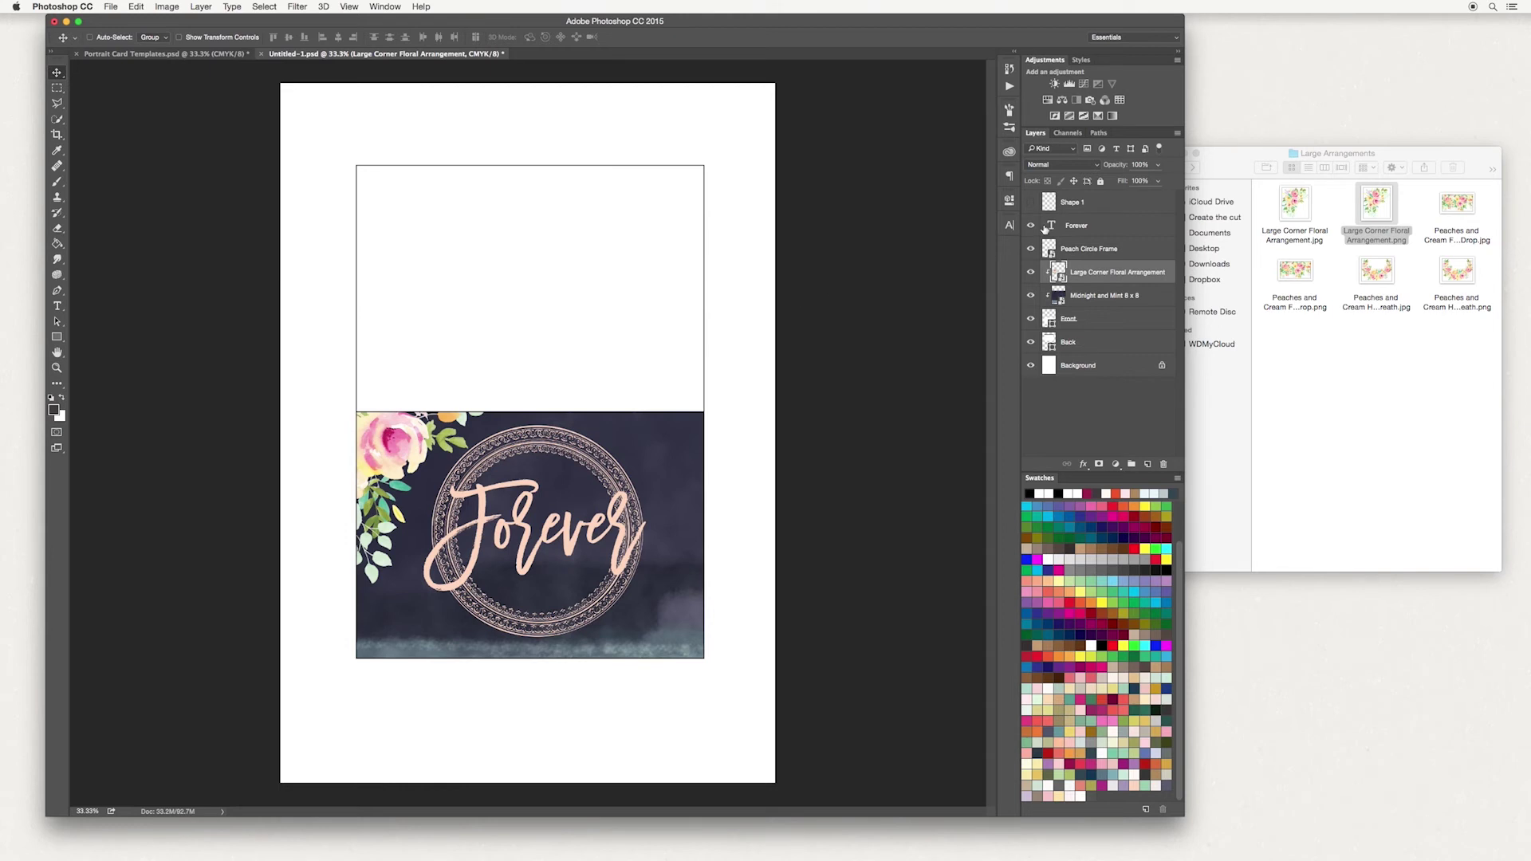
Switch the clipped florals to Divide blending and nudge them further into the top-left corner.
click(1098, 166)
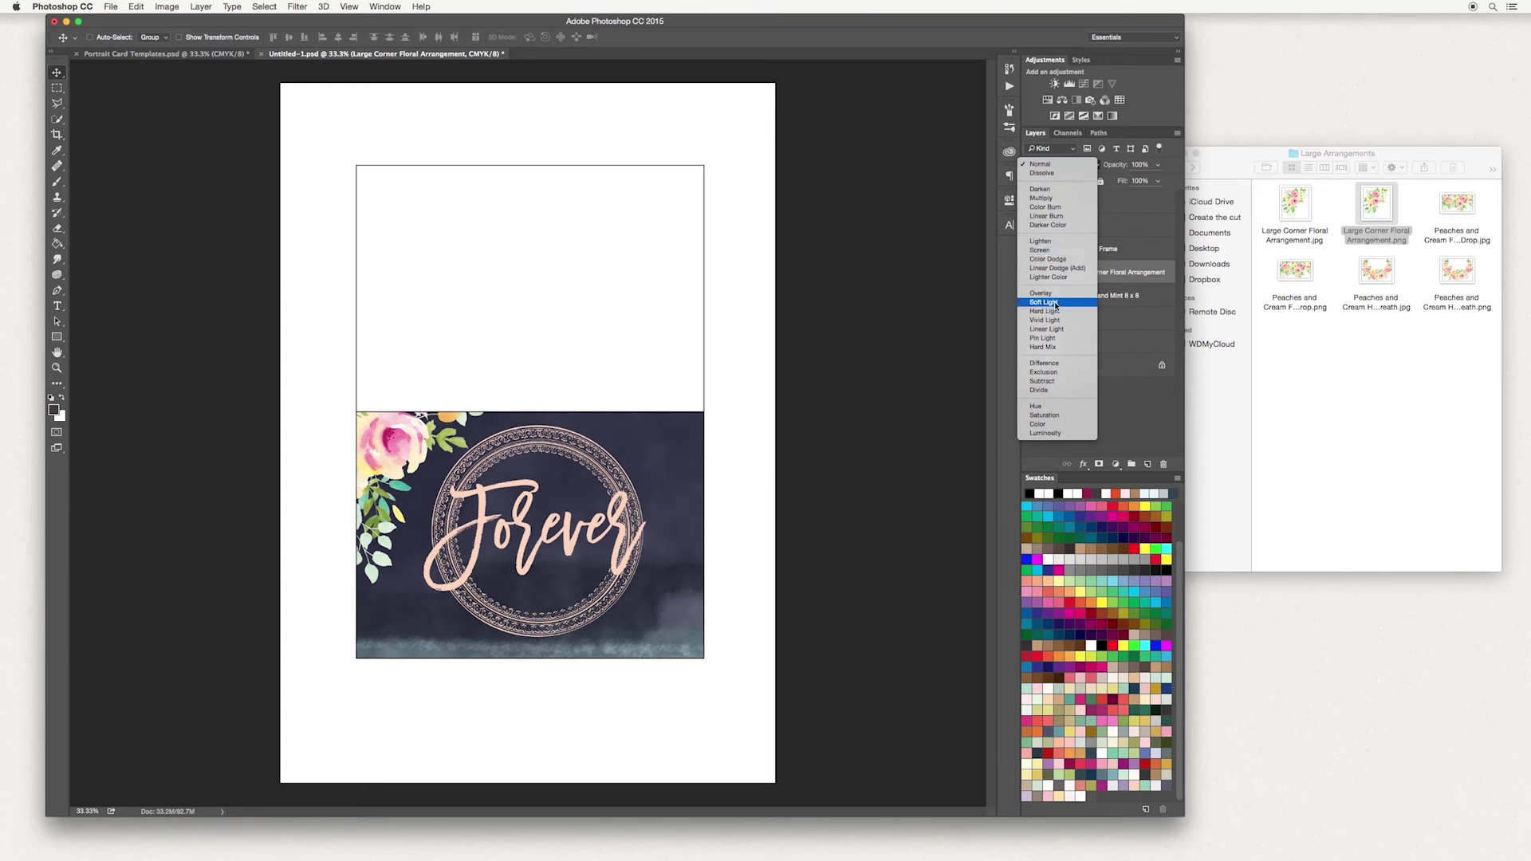
click(1050, 391)
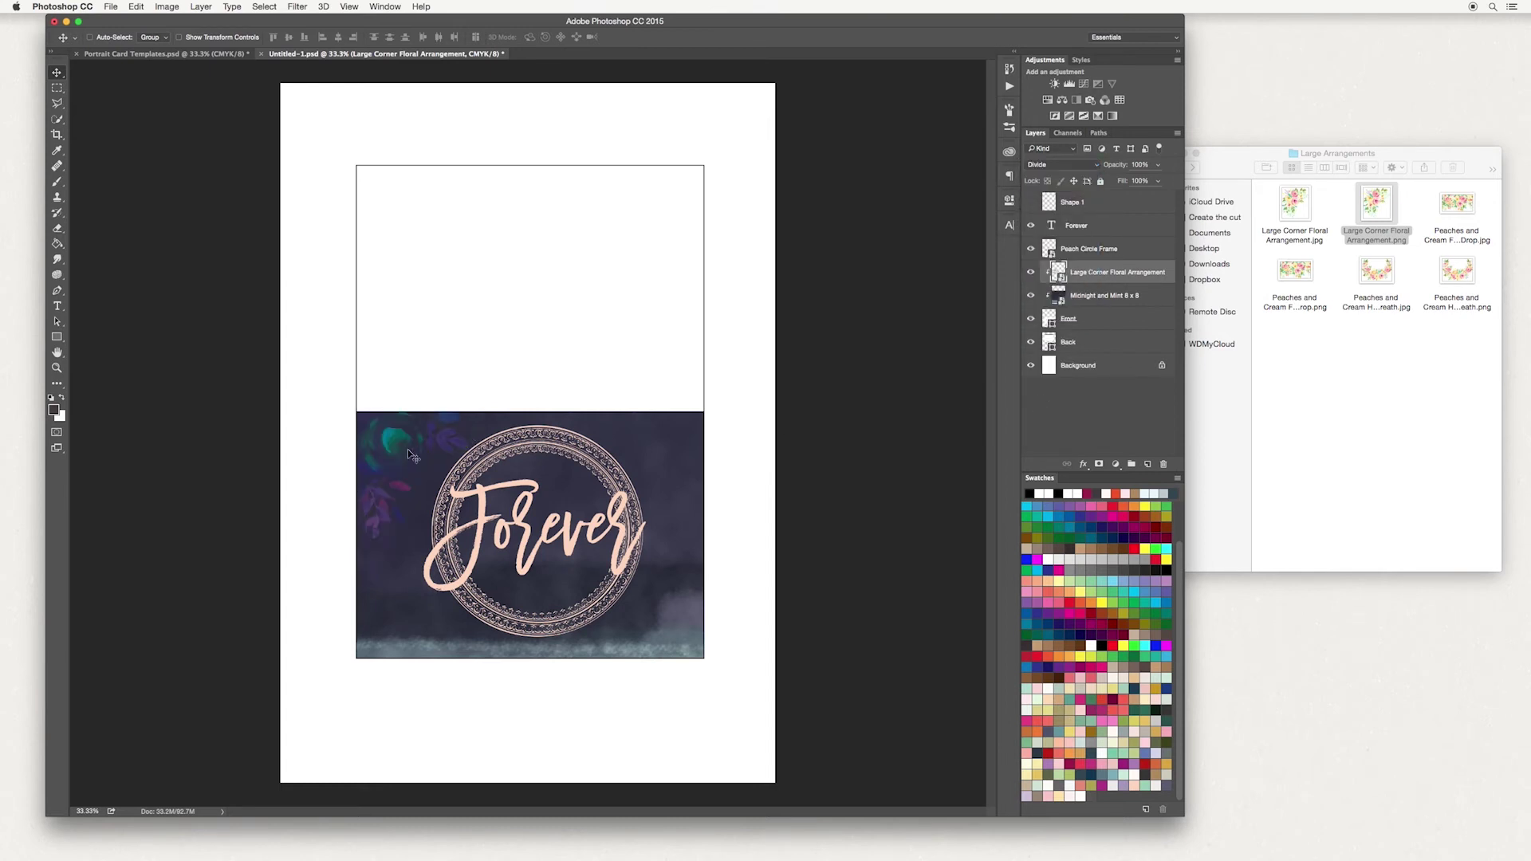
drag(408, 455, 404, 435)
click(1337, 343)
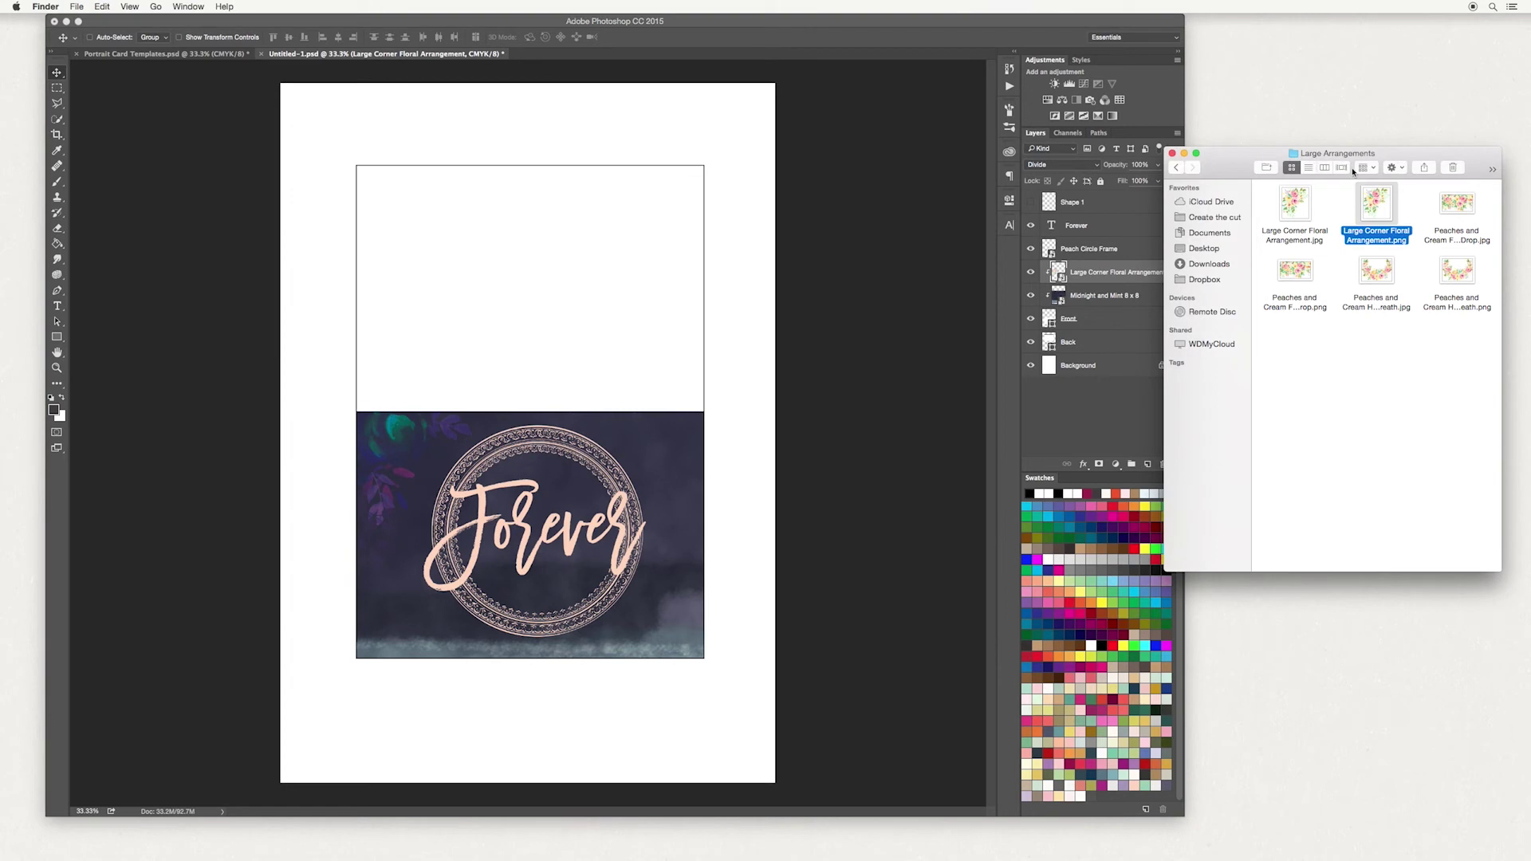
Place the floral PNG again, scaled down and positioned in the panel's lower-right corner.
drag(1376, 197, 707, 537)
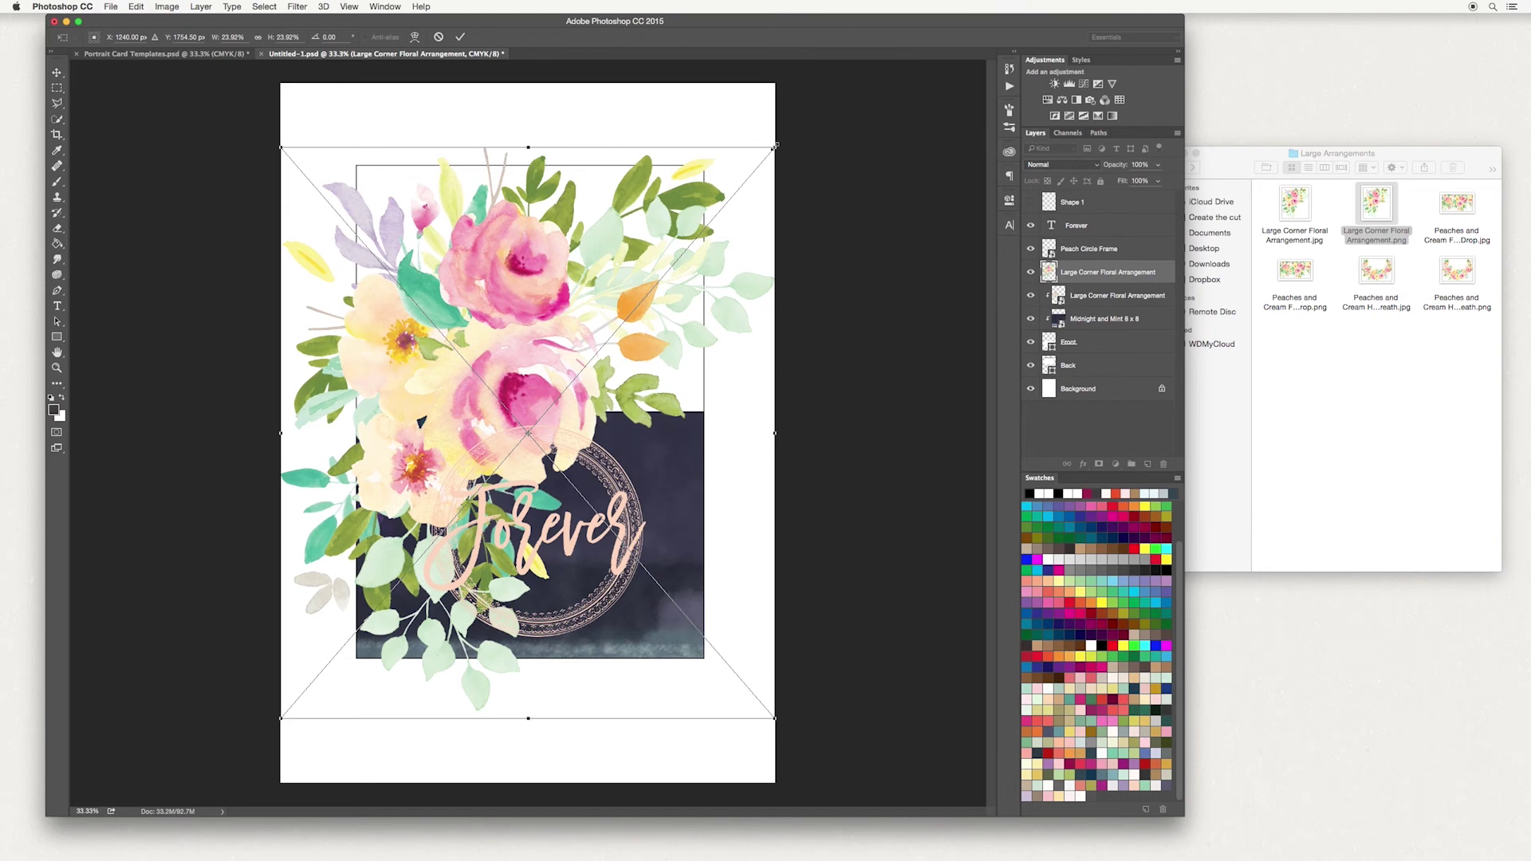
drag(774, 147, 313, 720)
drag(415, 595, 702, 651)
drag(788, 494, 759, 550)
drag(702, 622, 715, 602)
click(460, 36)
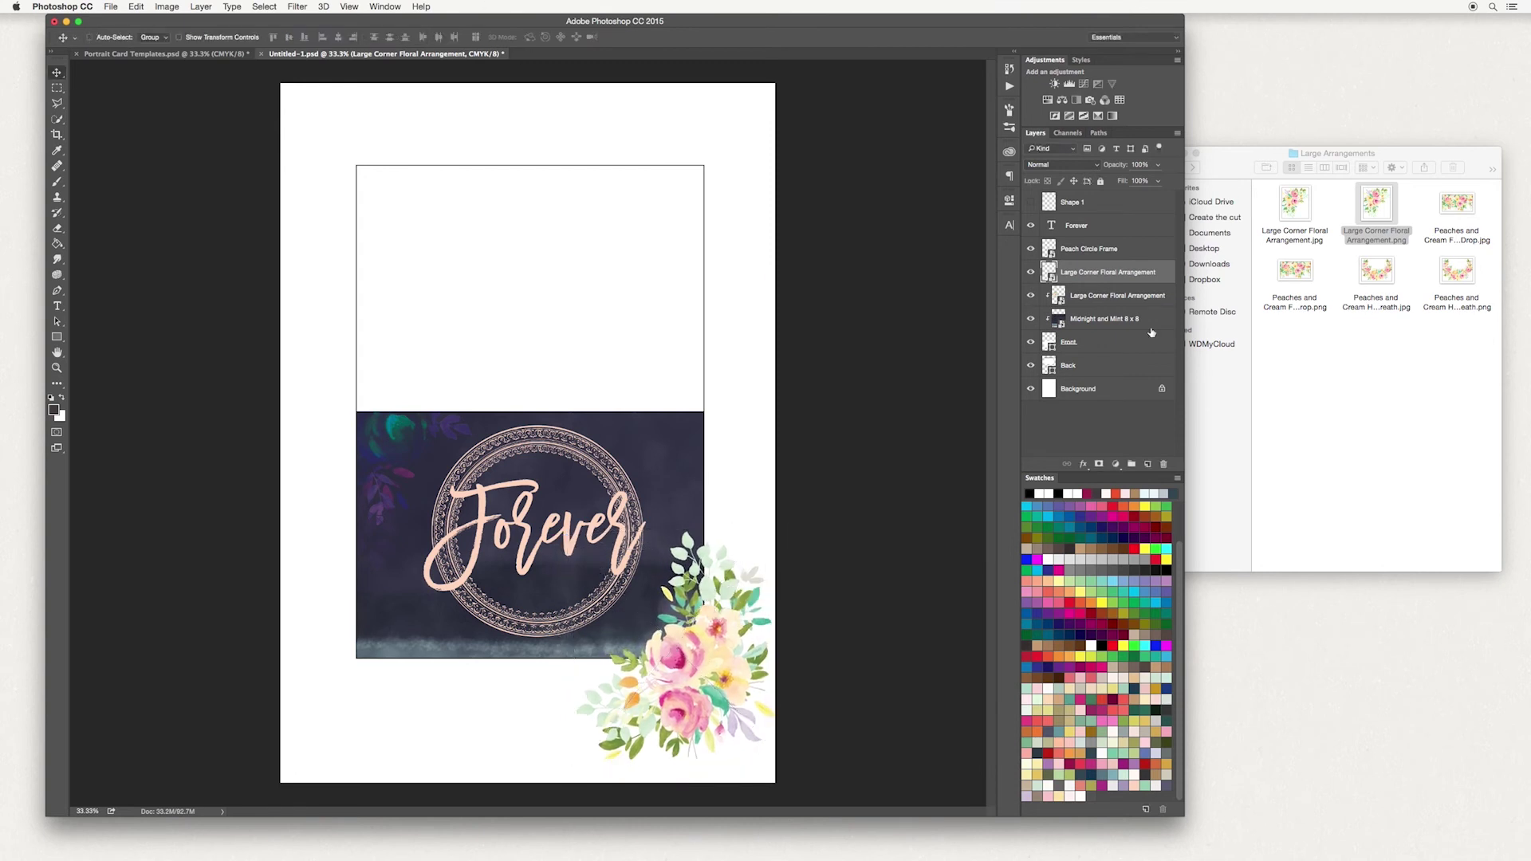
Clip the new floral layer to the panel below and set its blend mode to Divide.
right_click(1120, 277)
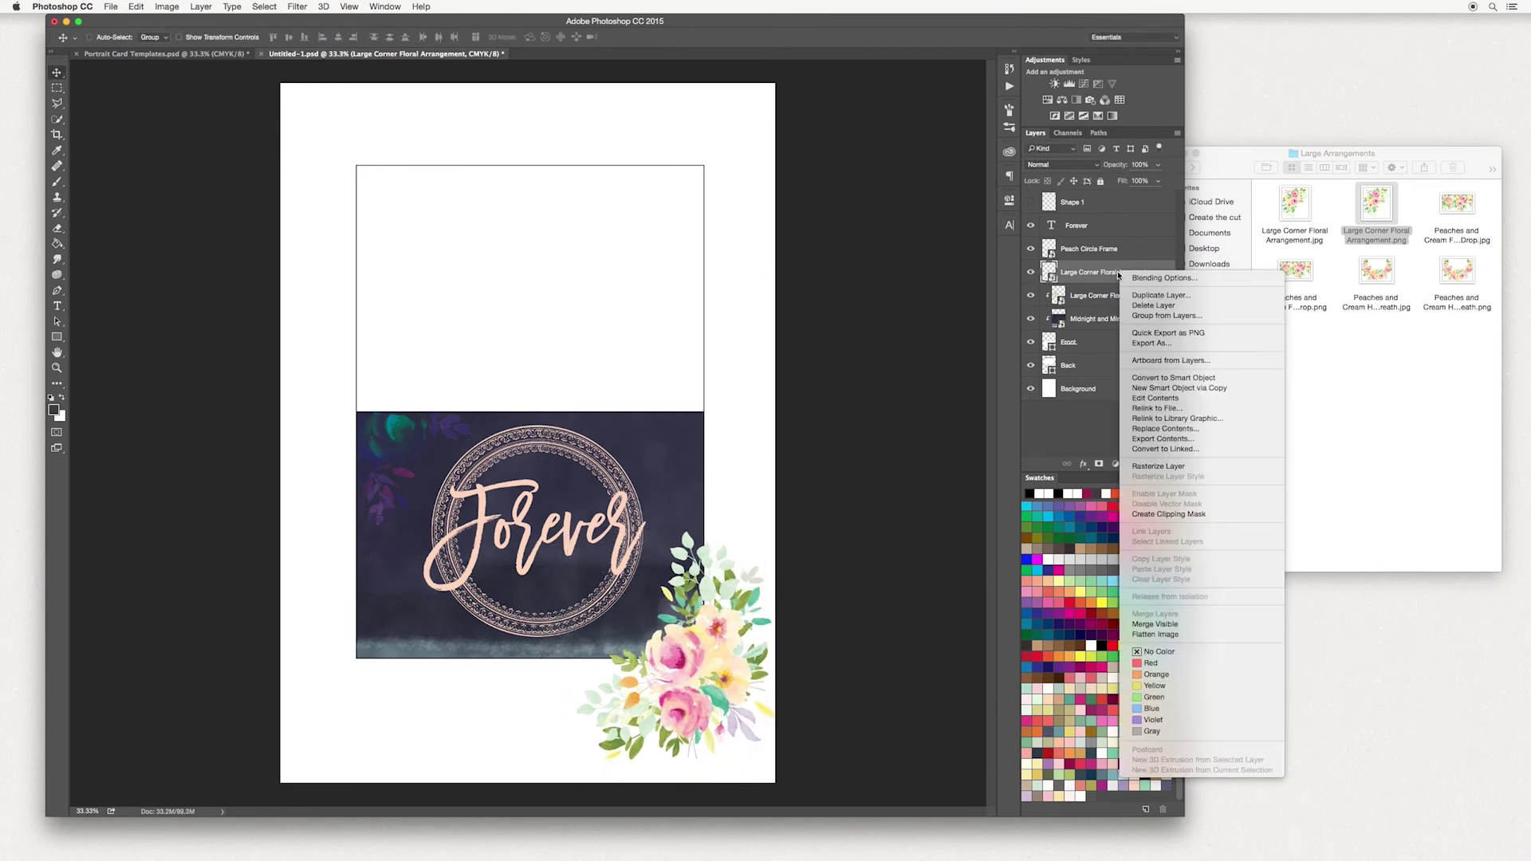
click(1169, 513)
click(1092, 166)
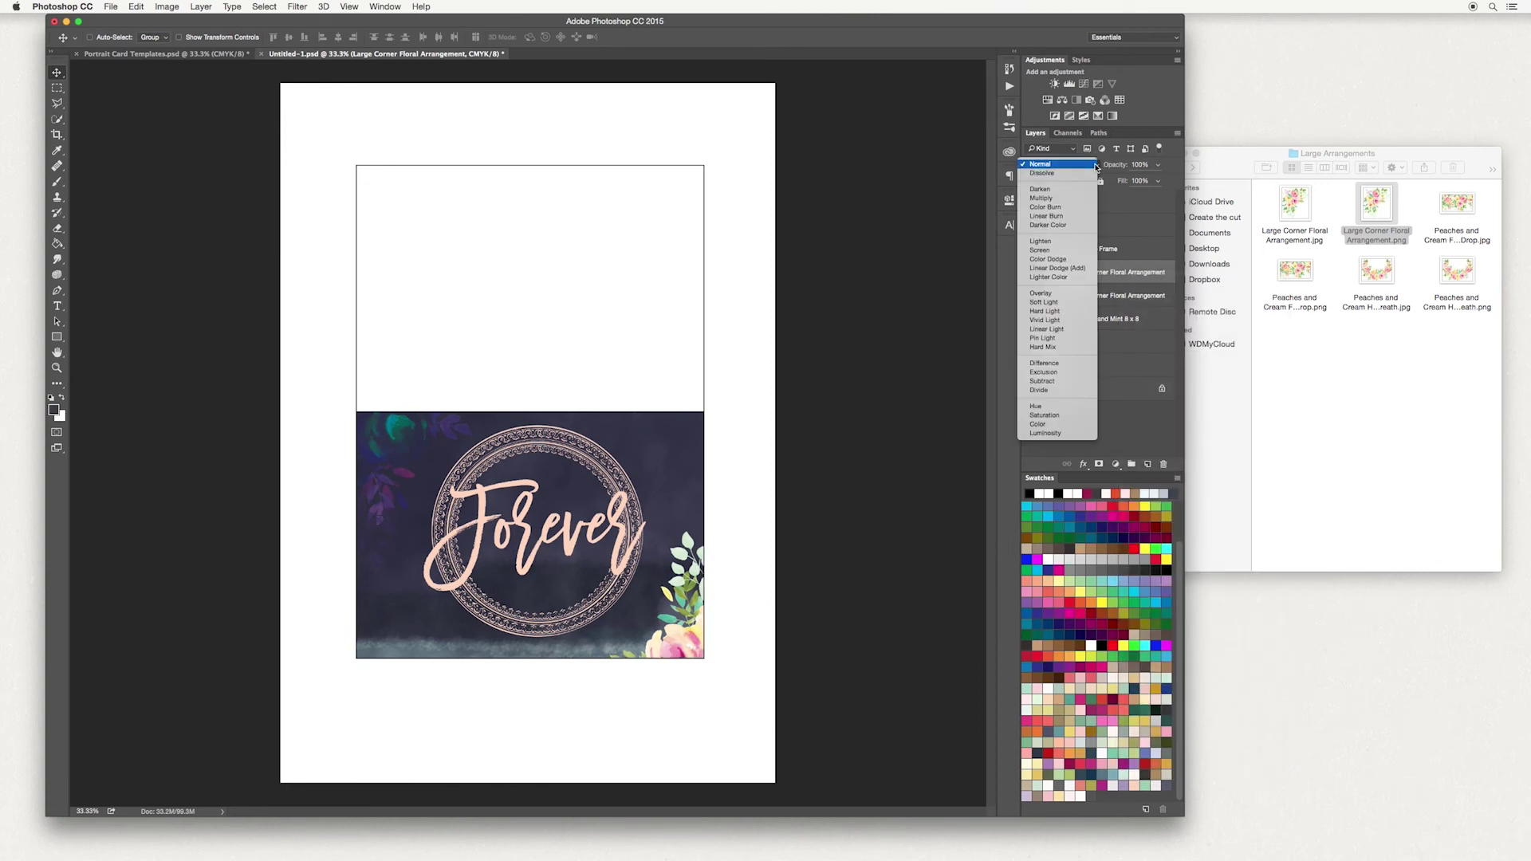
click(1065, 390)
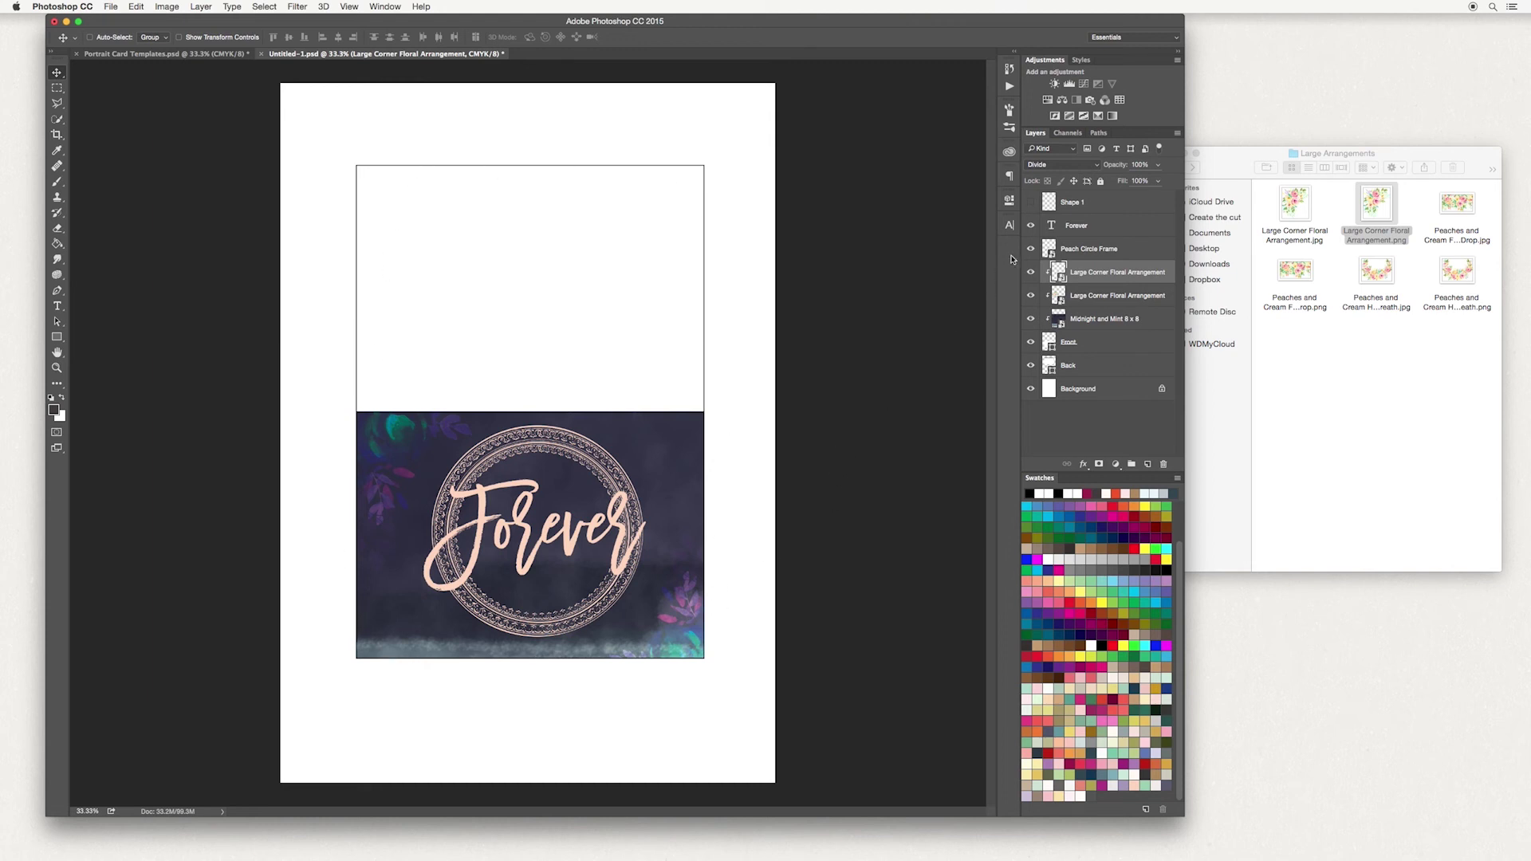
Make the Shape 1 layer visible to show the trim guides, then select the Front panel layer.
click(1032, 203)
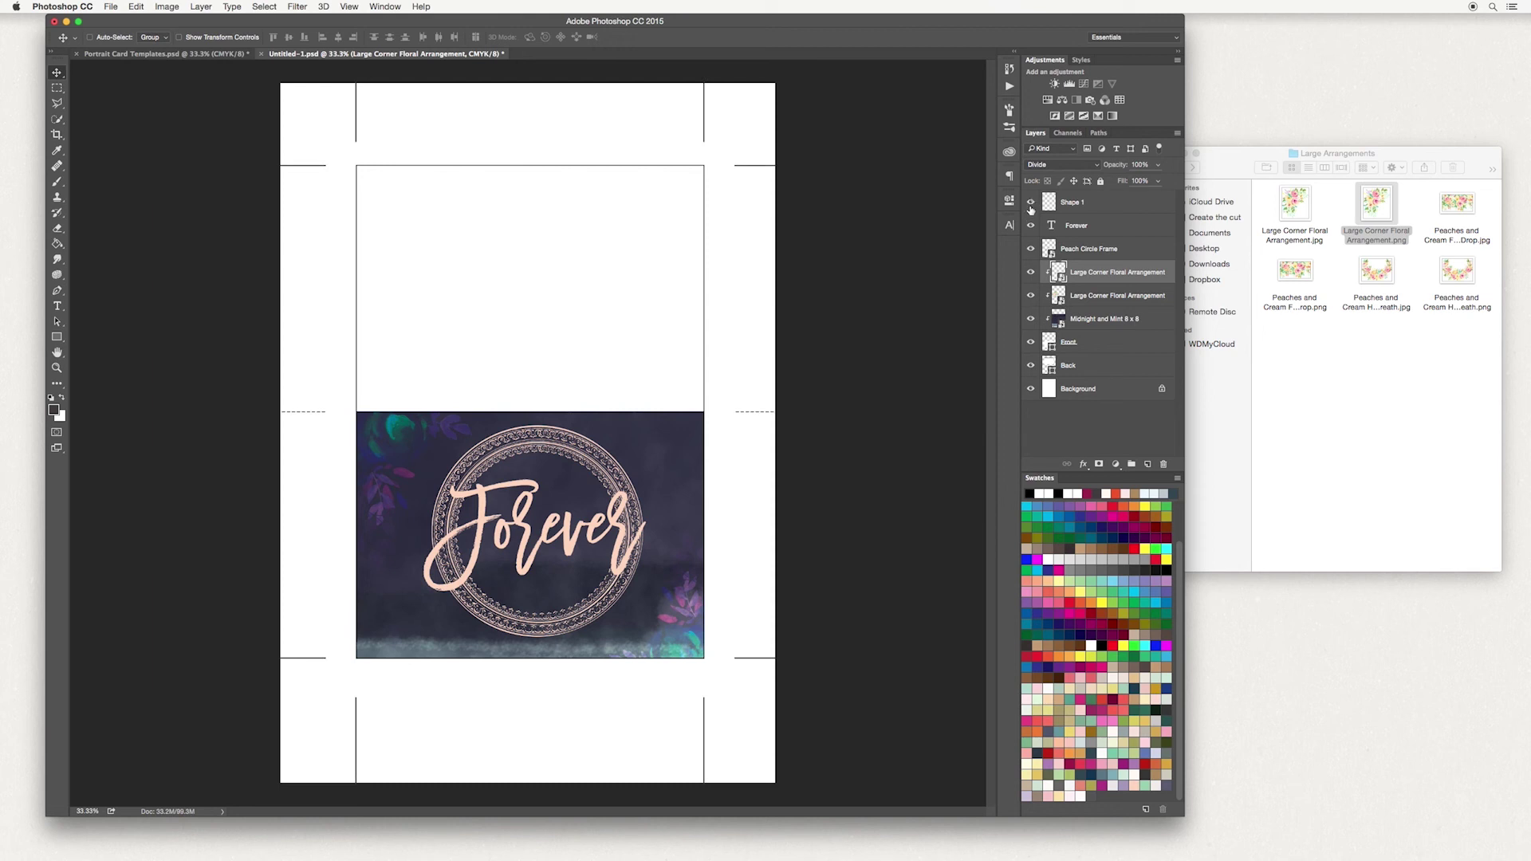
click(1100, 343)
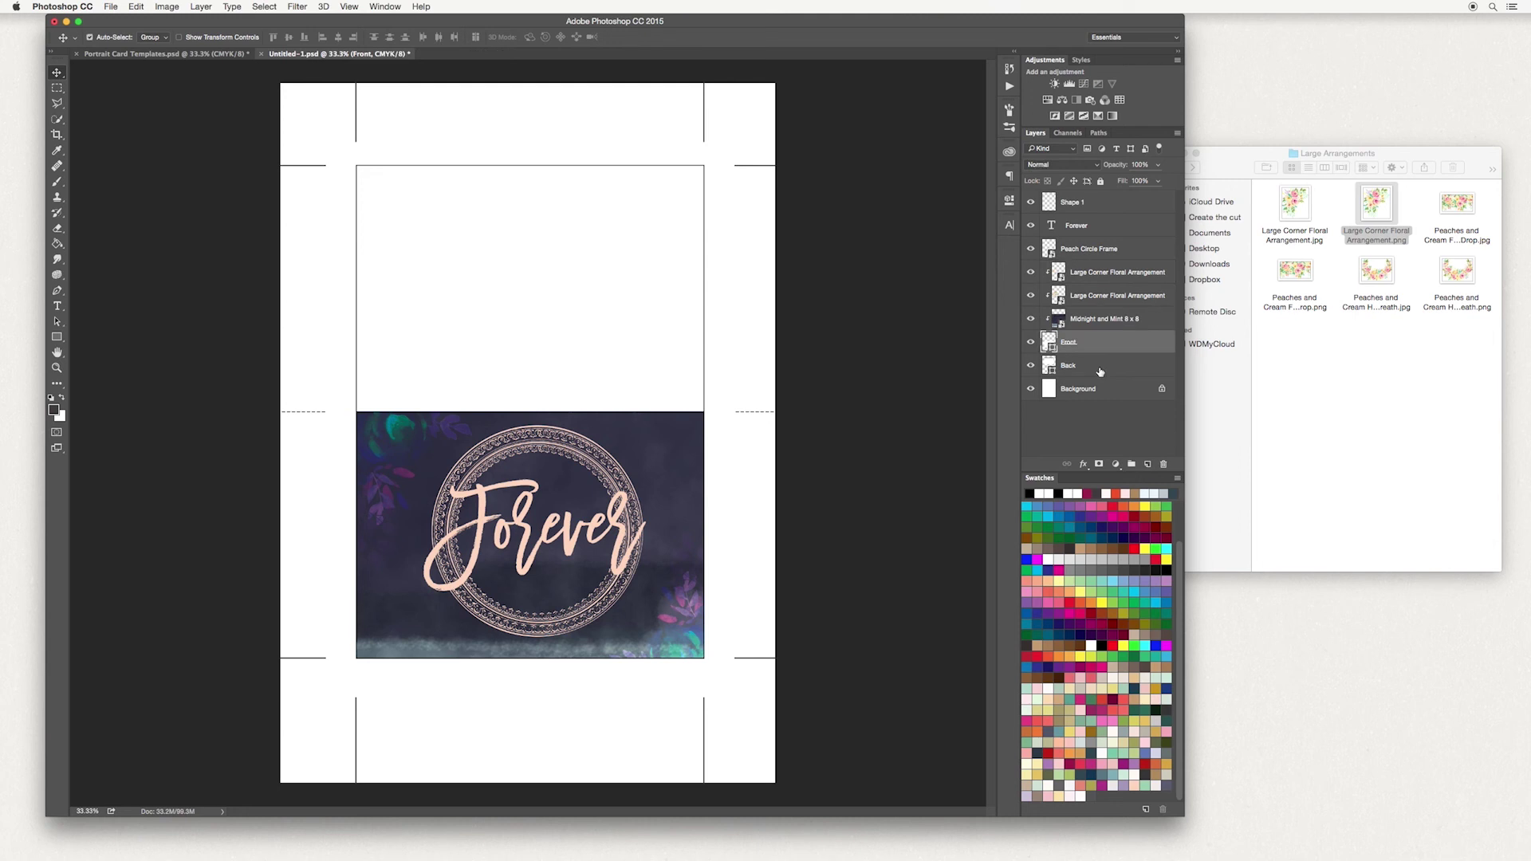
Set the stroke of the Front and Back panel rectangles to No Color.
shift+click(1100, 367)
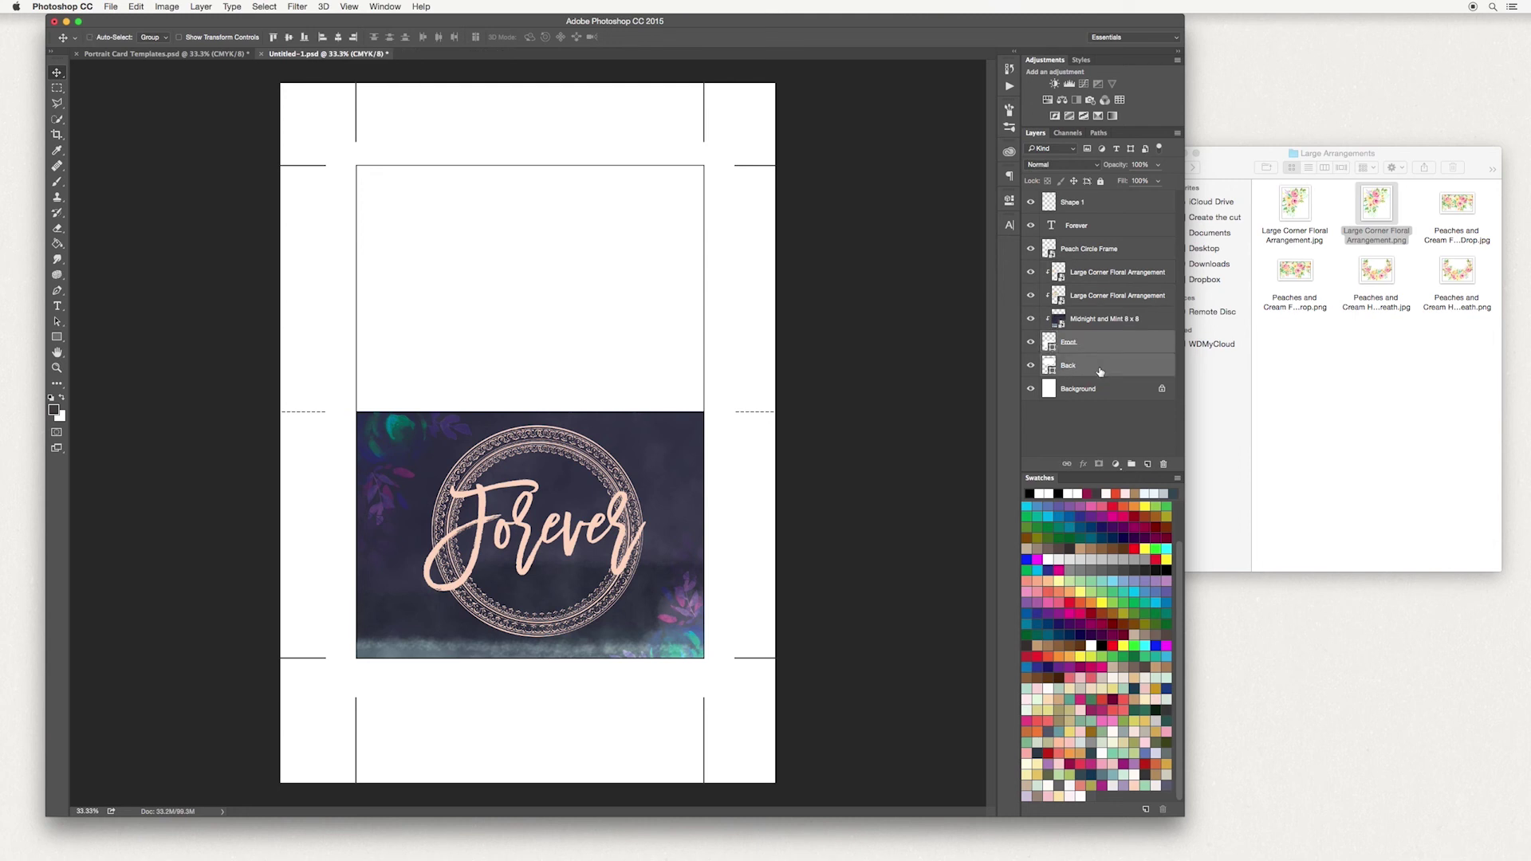
click(55, 339)
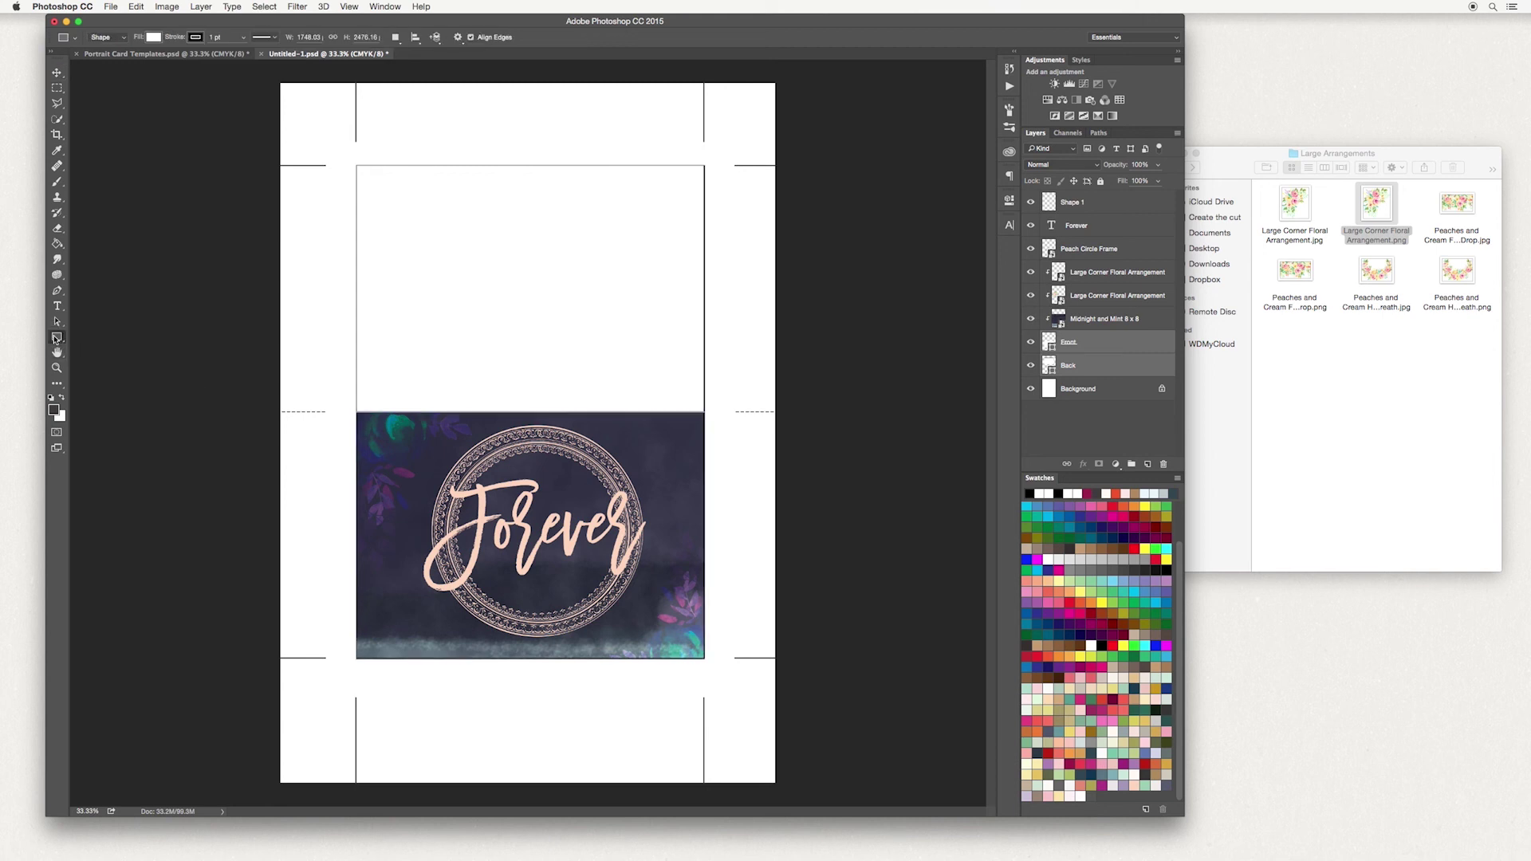
click(197, 37)
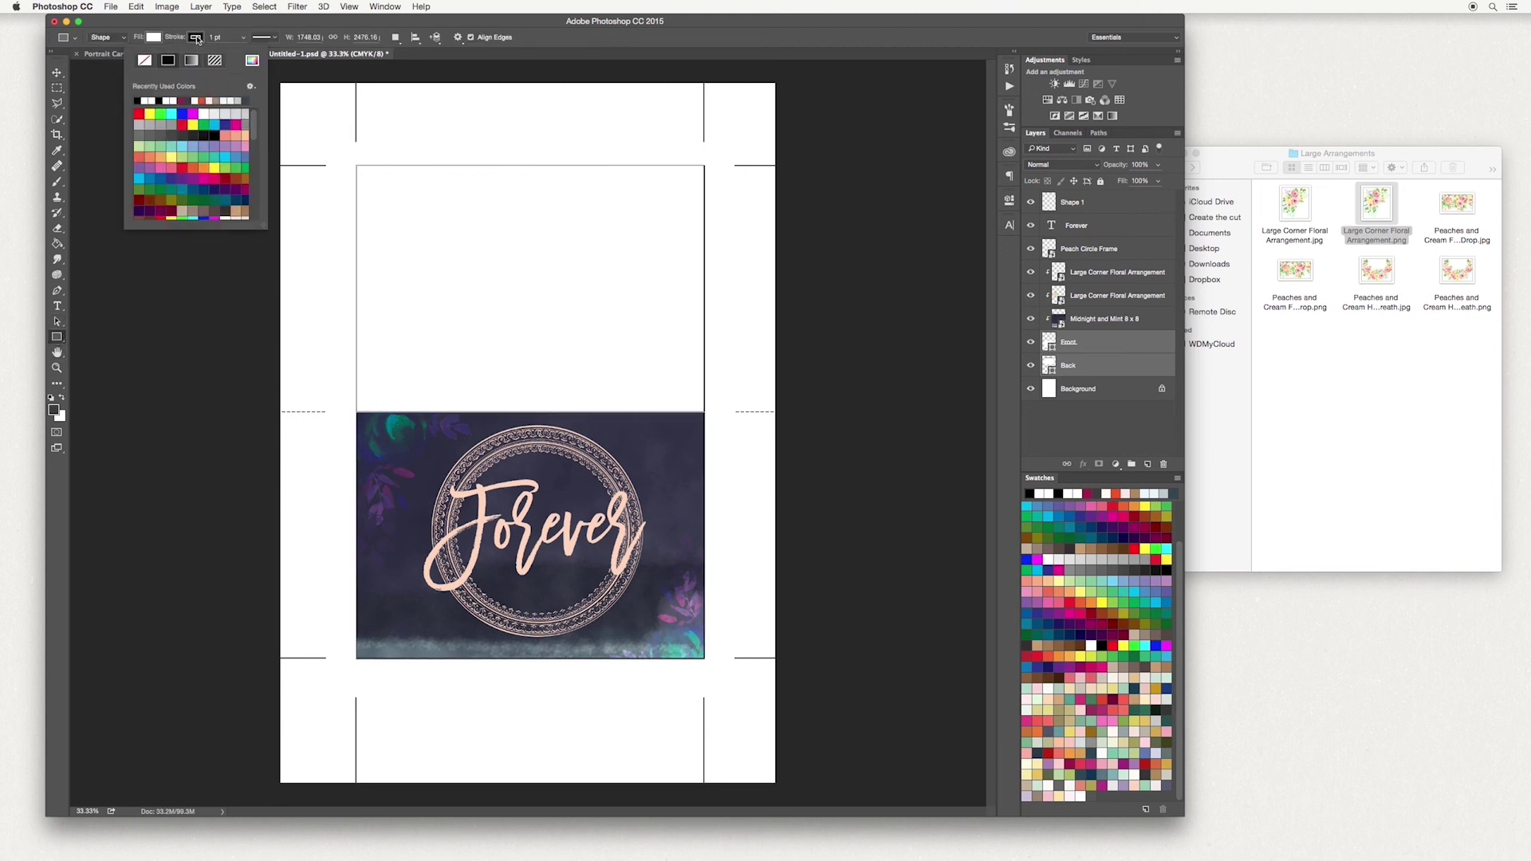
click(146, 67)
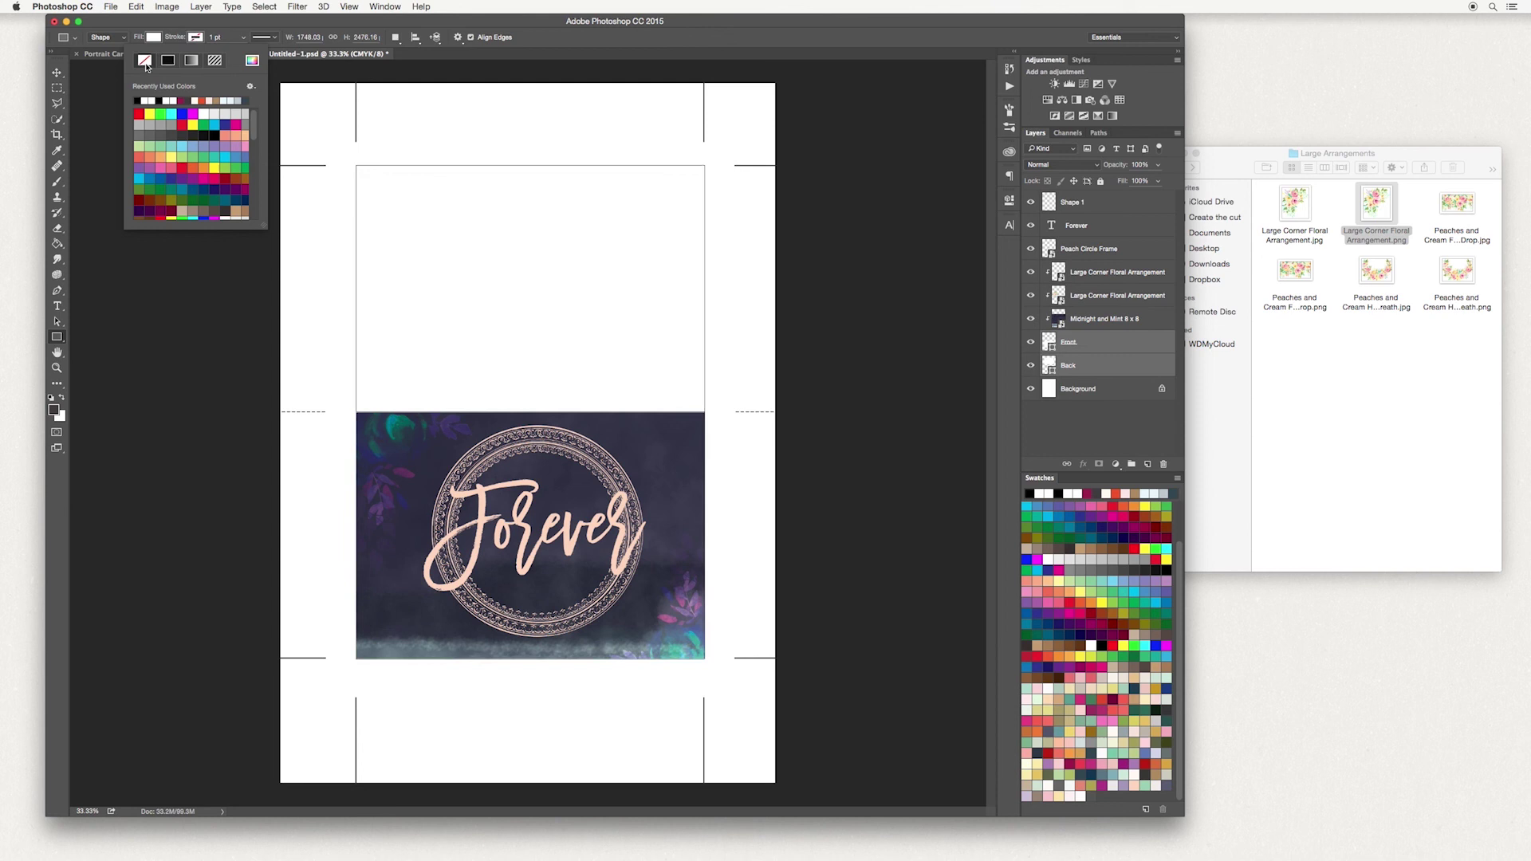
click(56, 74)
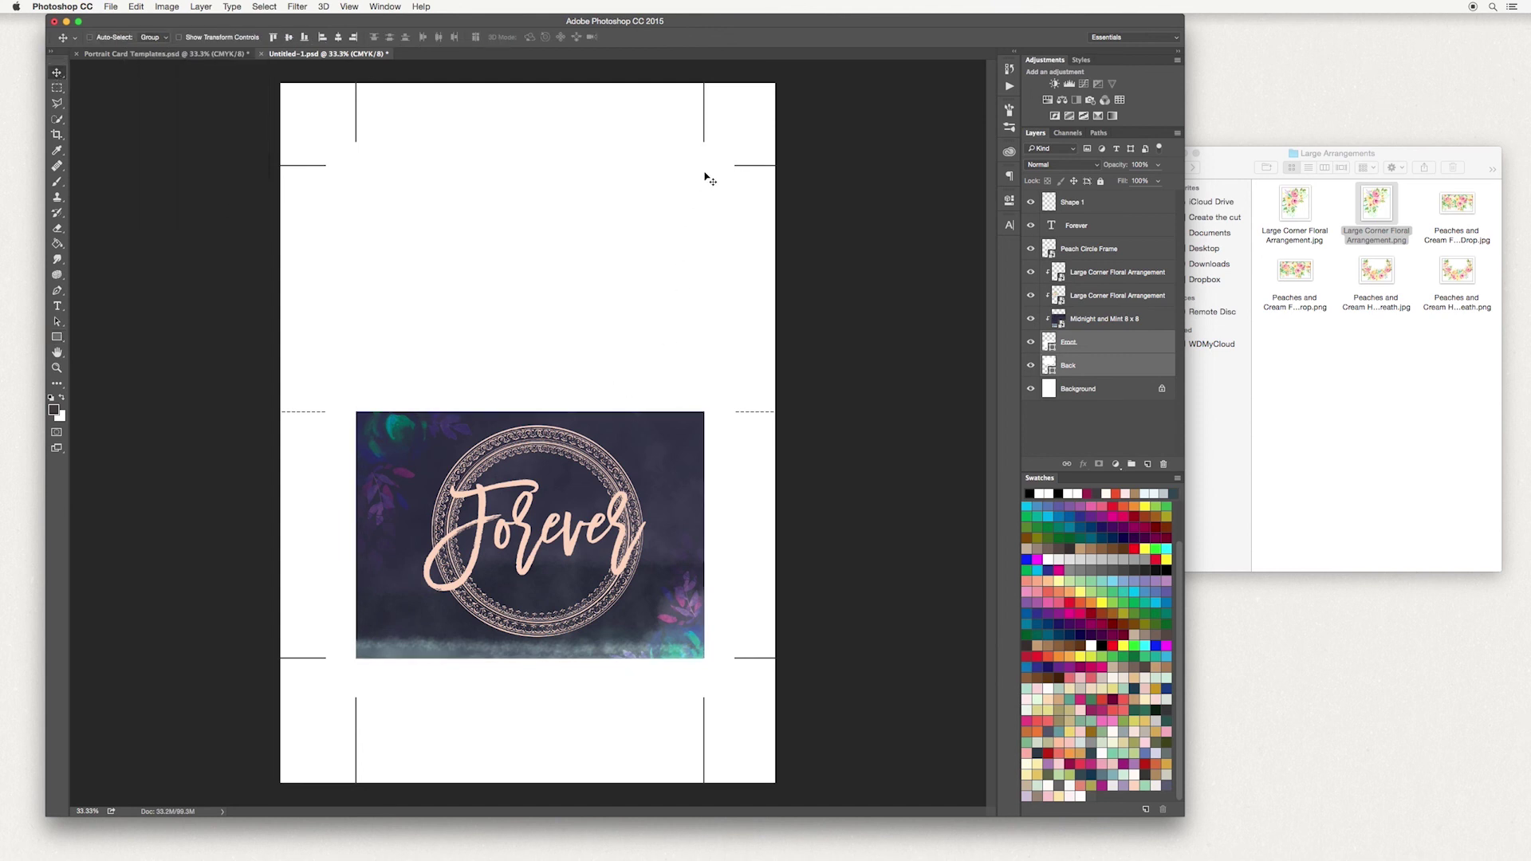